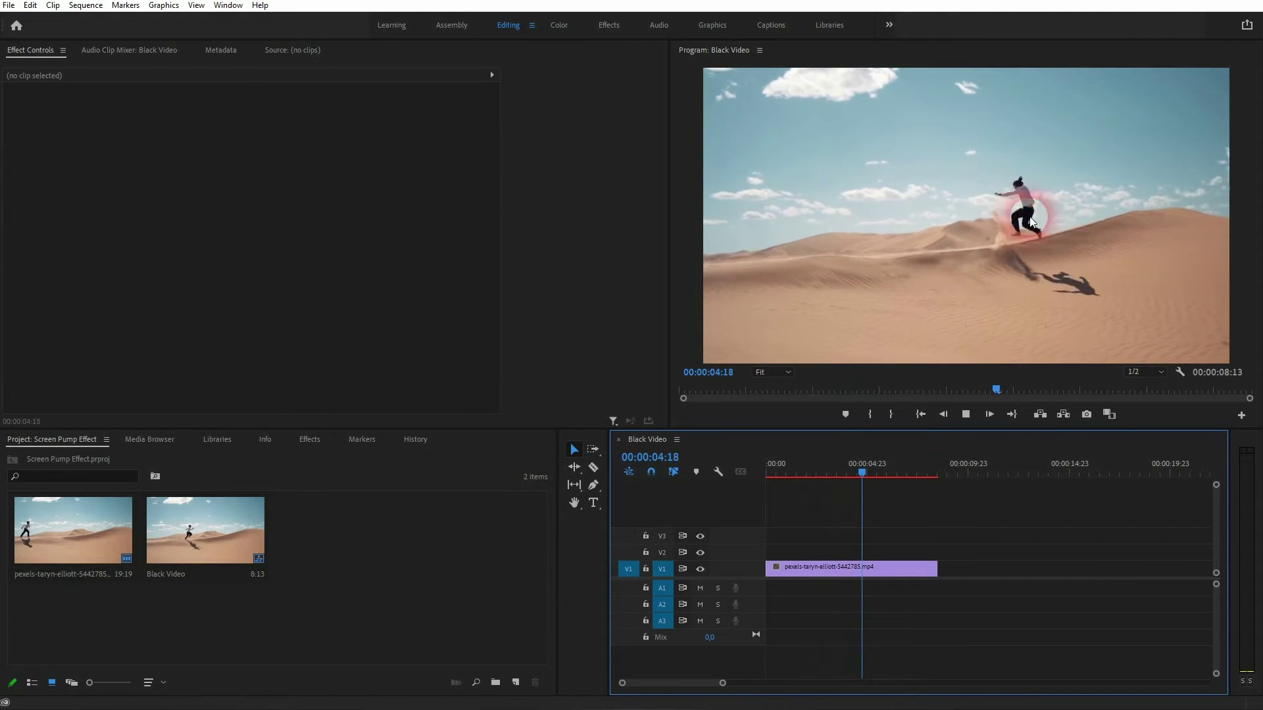
Turn on Position and Scale keyframing for the desert clip at 00:00:05:20, where the man lands.
mouse_move(895, 474)
mouse_down()
mouse_move(905, 464)
mouse_move(823, 486)
mouse_move(885, 491)
mouse_up()
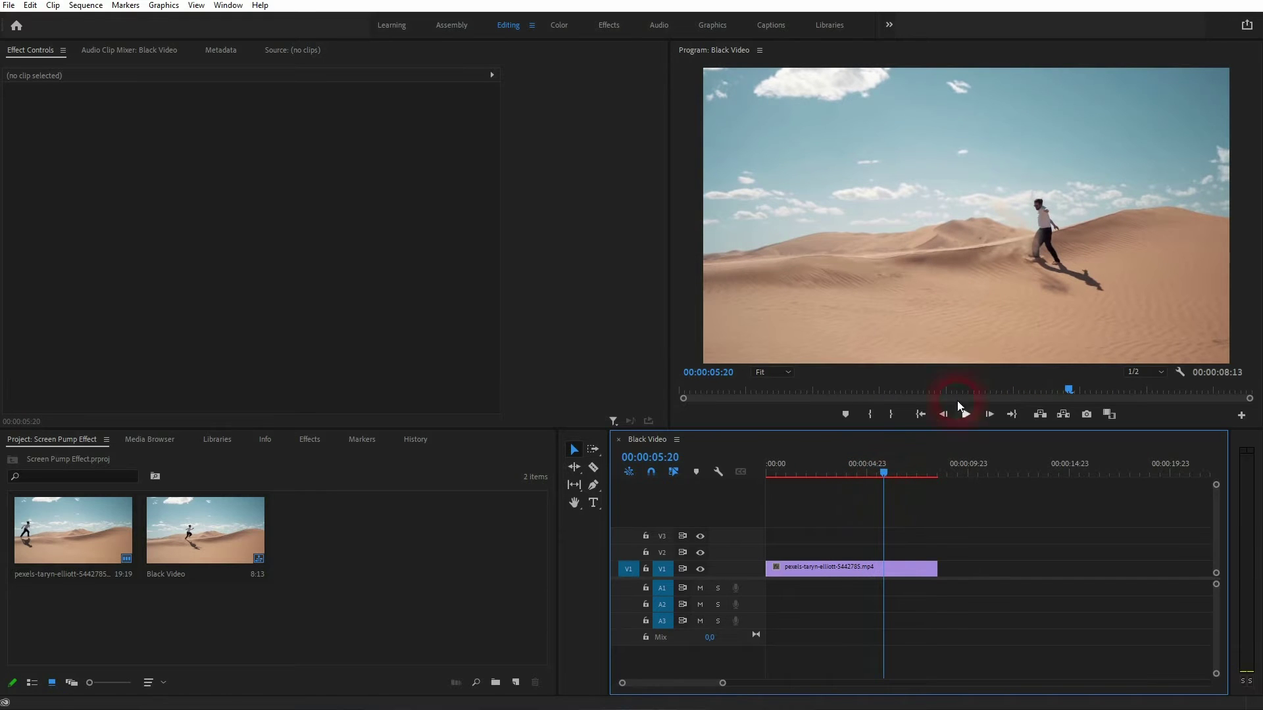
click(871, 572)
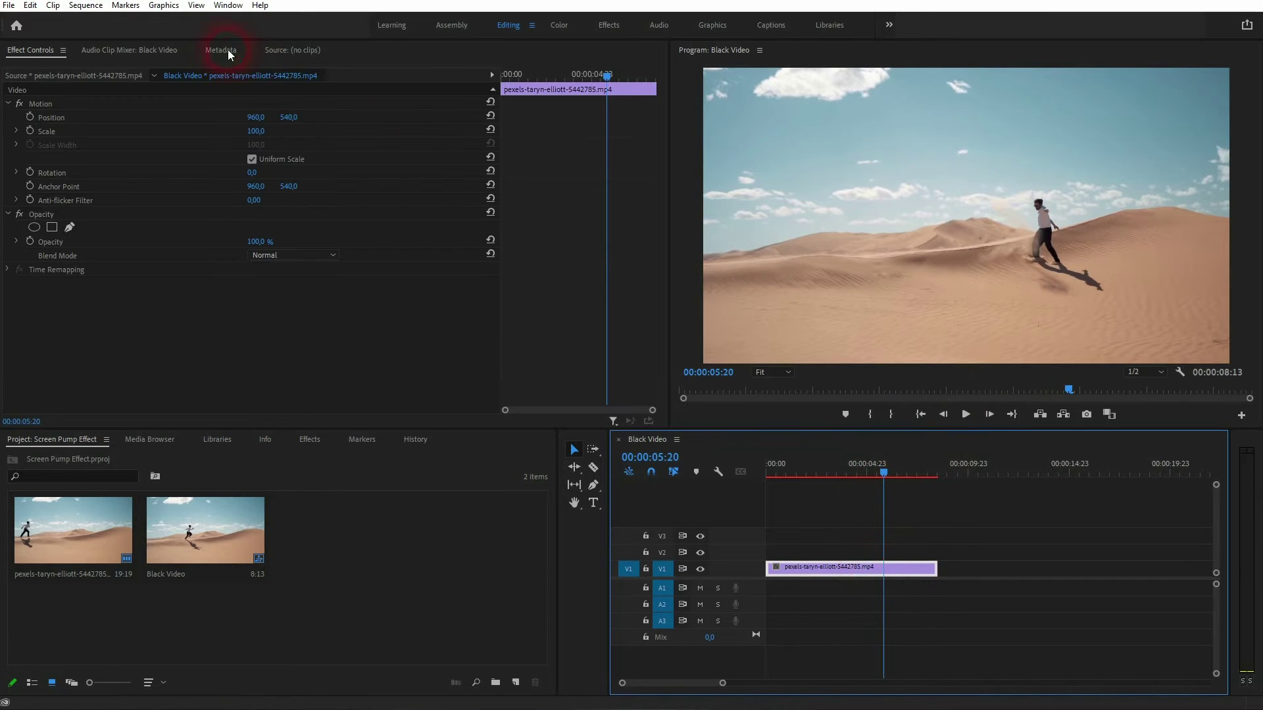
click(228, 5)
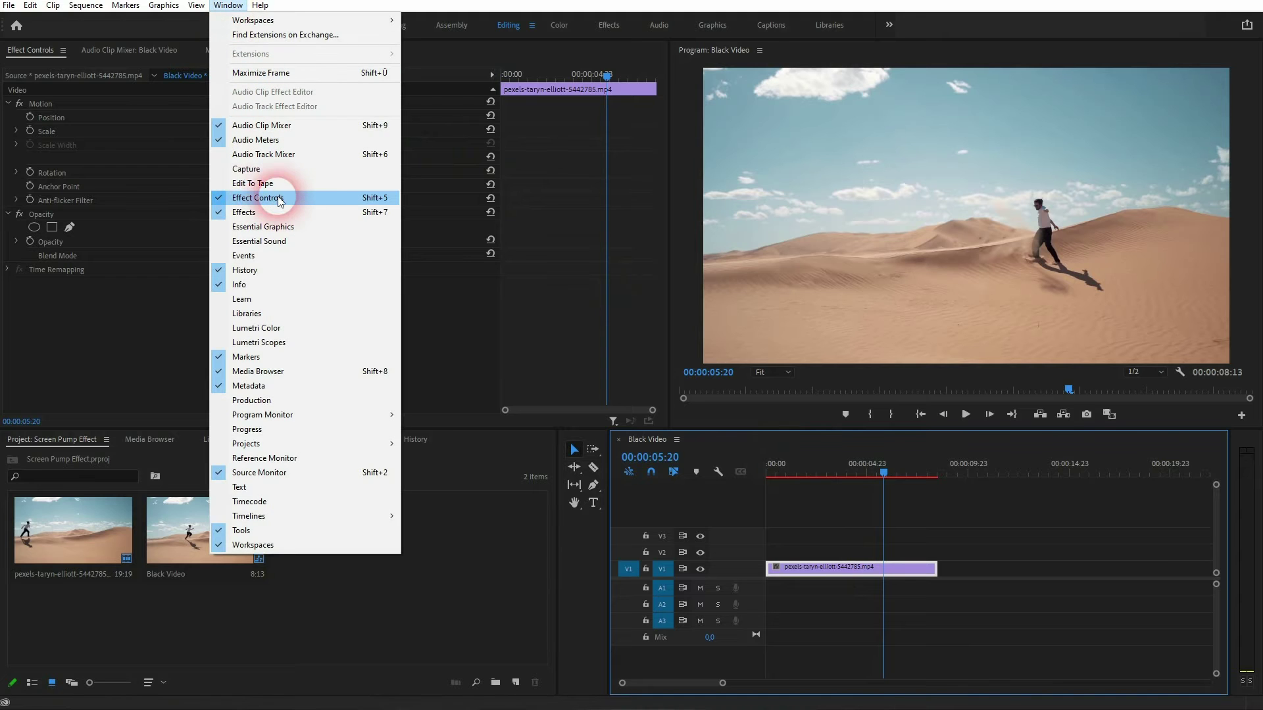
click(45, 104)
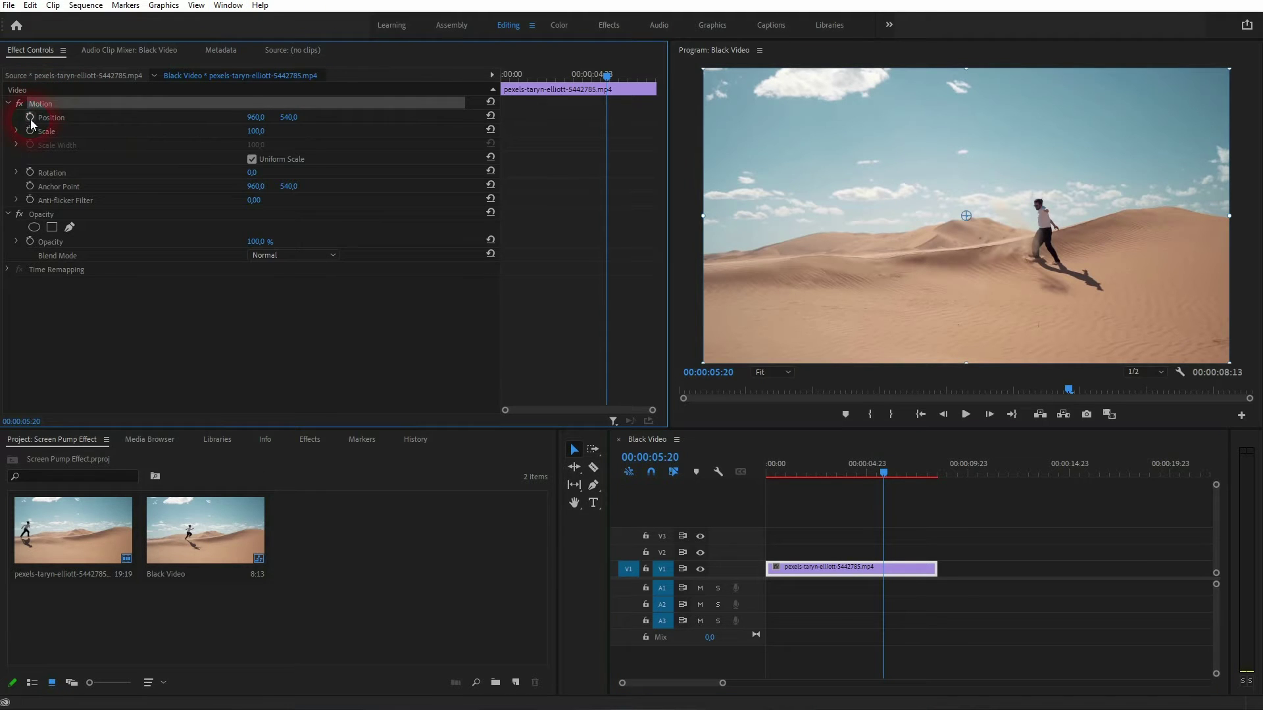
click(30, 116)
click(31, 130)
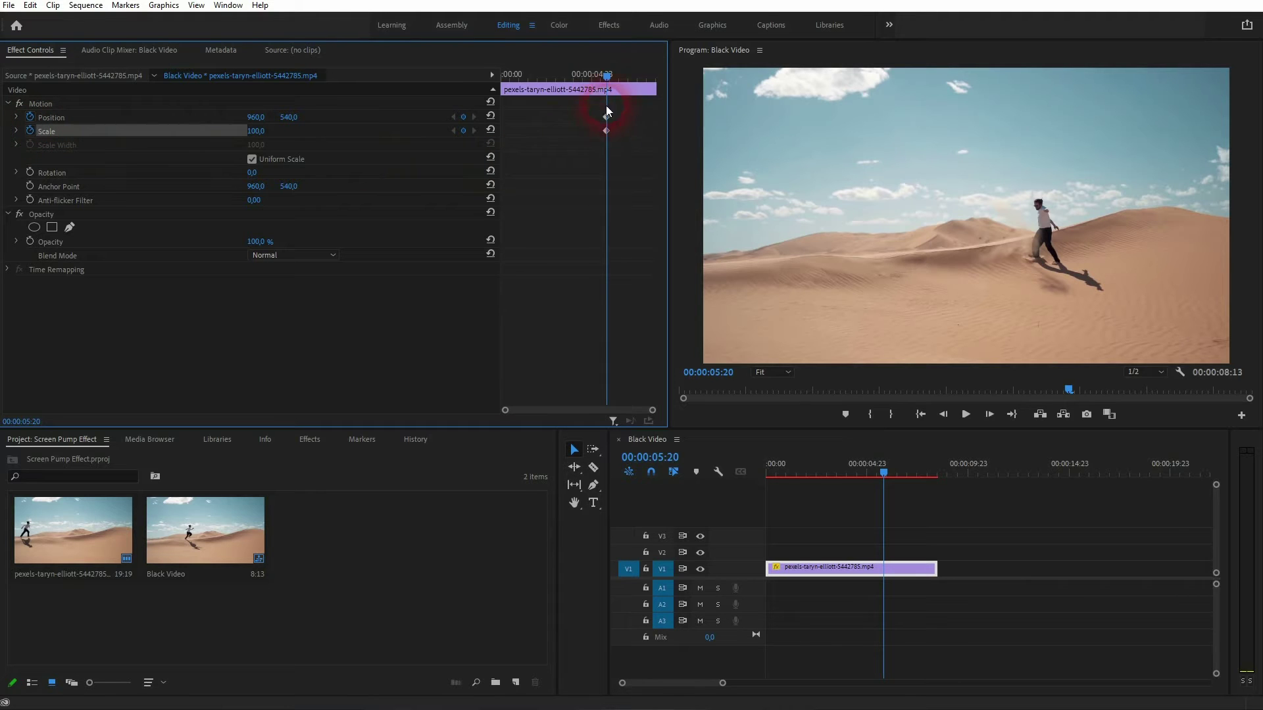
Set the clip's Scale to 130 at the 00:00:05:20 keyframe.
click(259, 132)
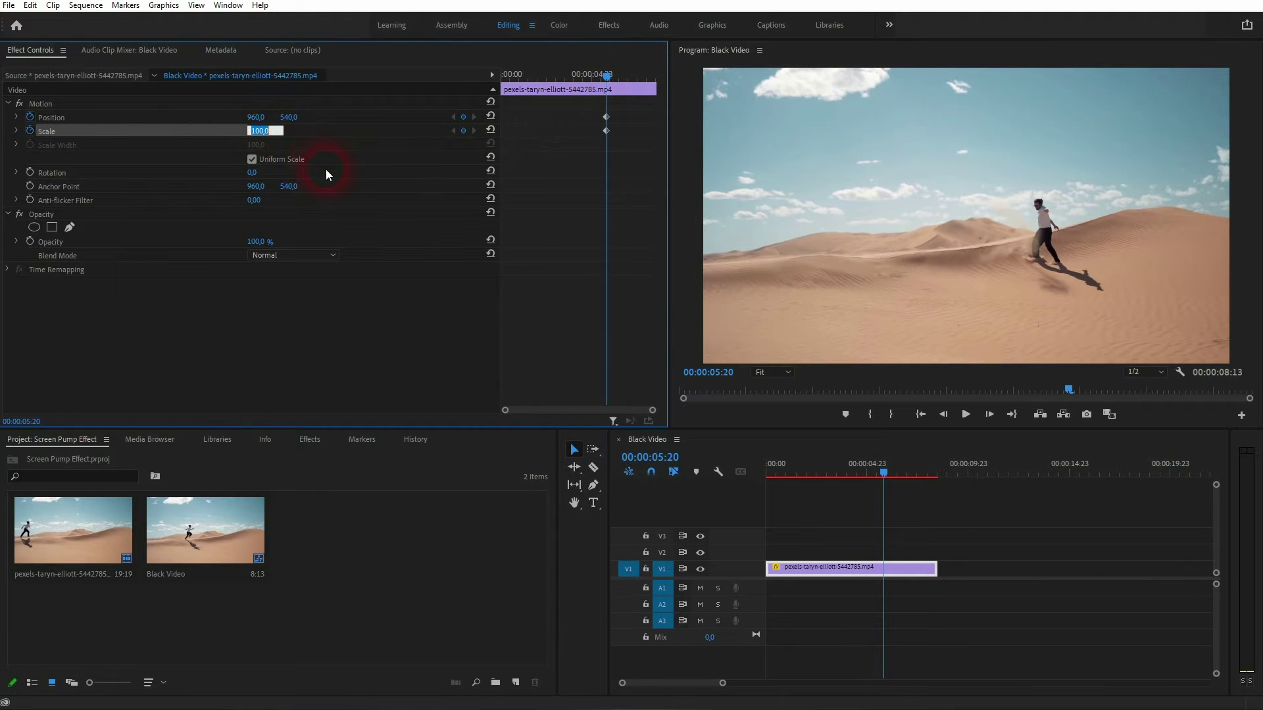
text(120)
key(Return)
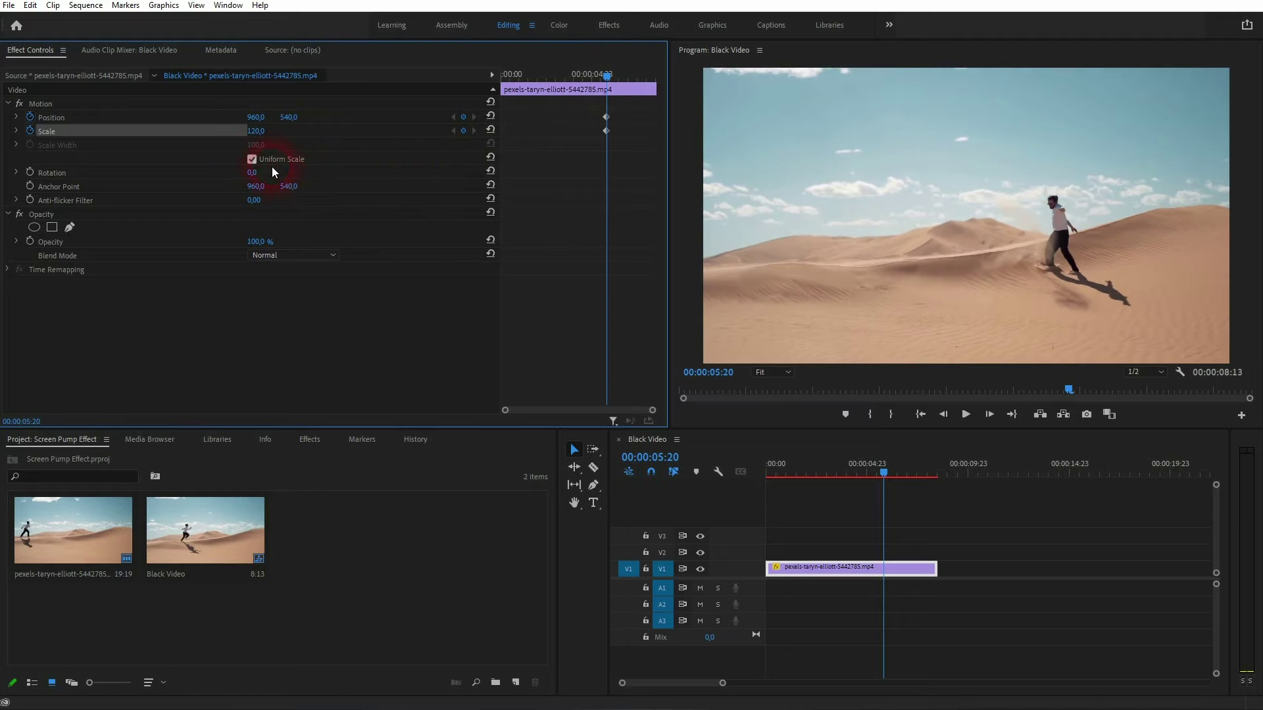
click(257, 130)
text(130)
key(Return)
Add Position and Scale keyframes five frames earlier, at 00:00:05:15, and reset Scale there to 100.
click(571, 150)
key(Left)
key(Left)
key(Left)
key(Left)
key(Left)
click(459, 117)
click(463, 129)
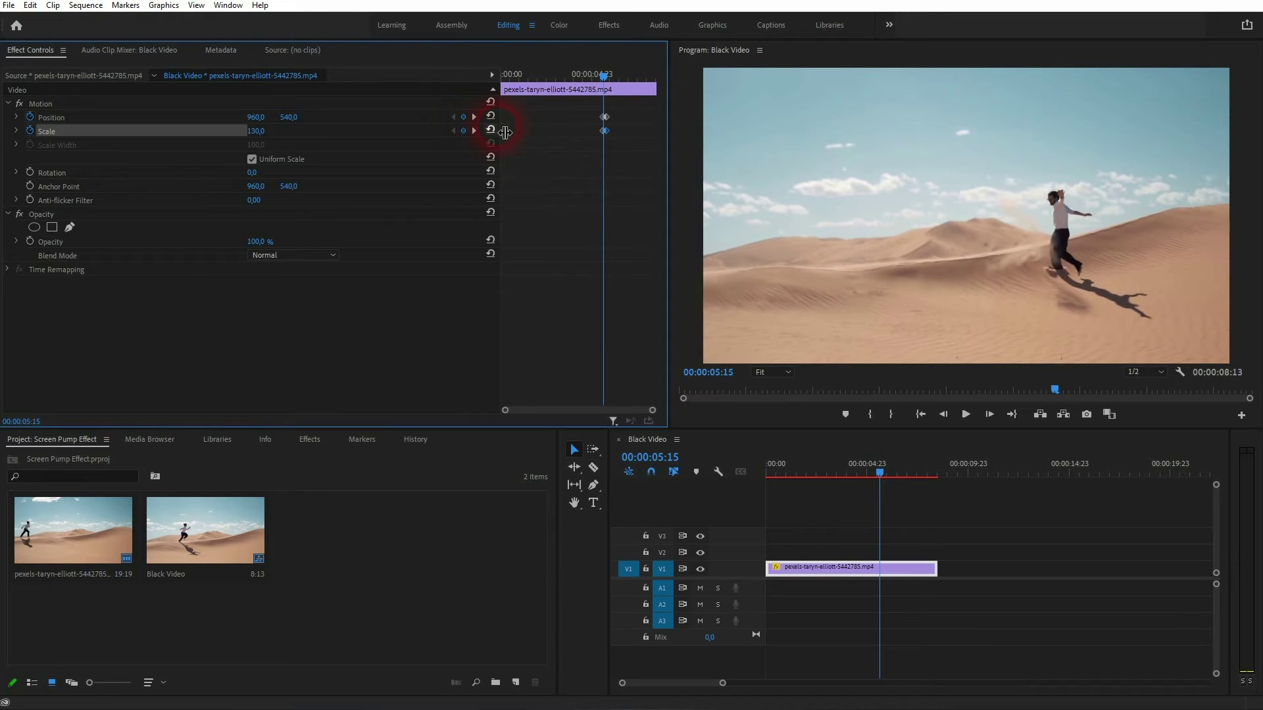
click(490, 130)
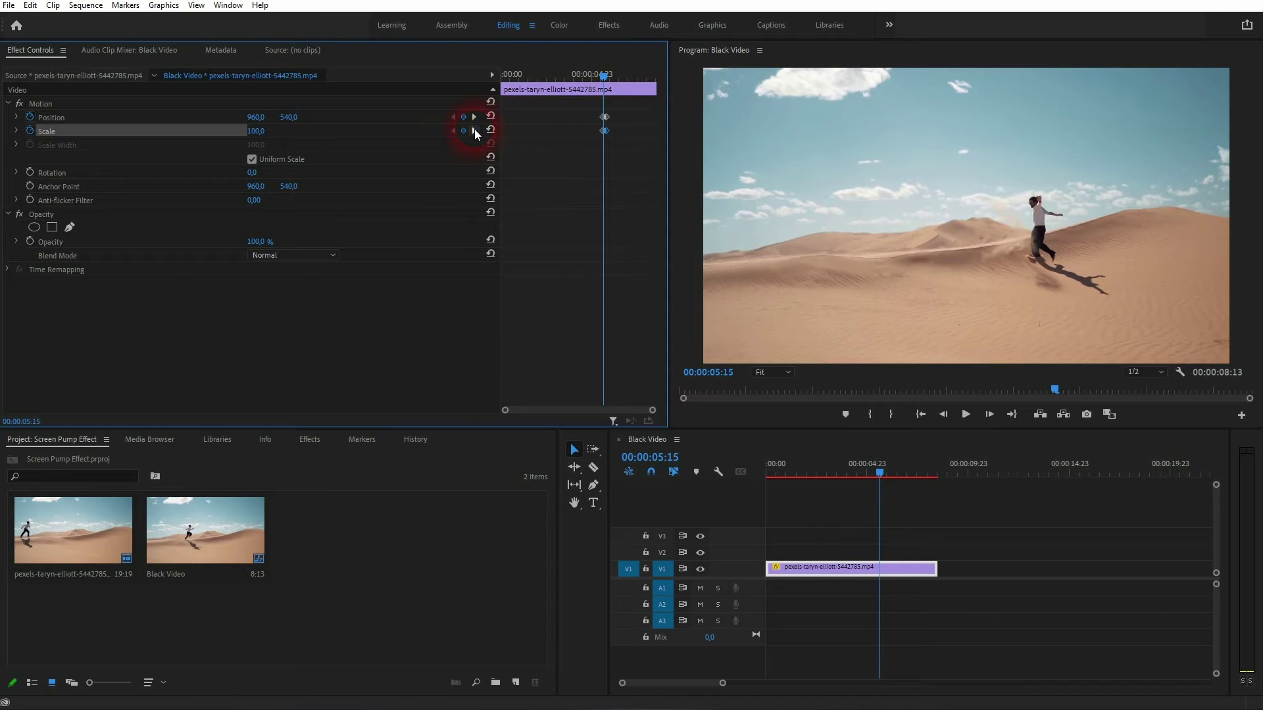
Add Position and Scale keyframes five frames after the zoom peak, at 00:00:06:01, and reset Scale there to 100.
click(474, 130)
key(Right)
key(Right)
key(Right)
key(Right)
key(Right)
key(Right)
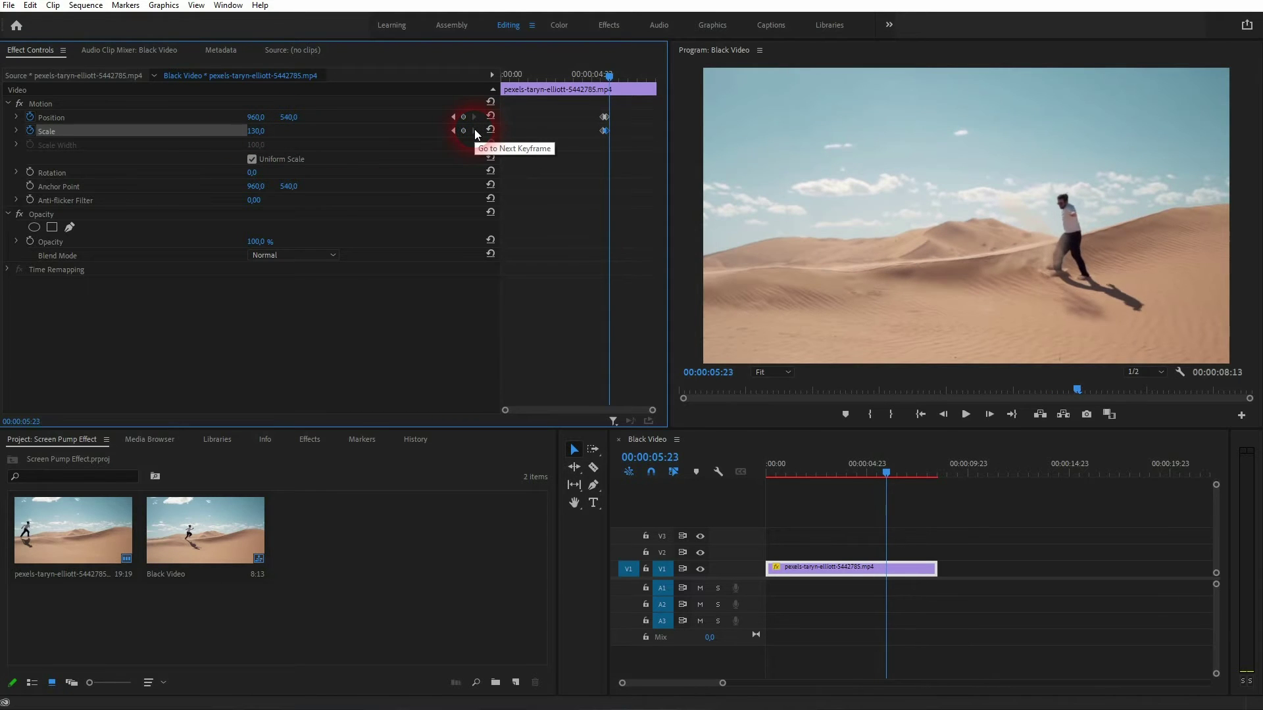
click(463, 130)
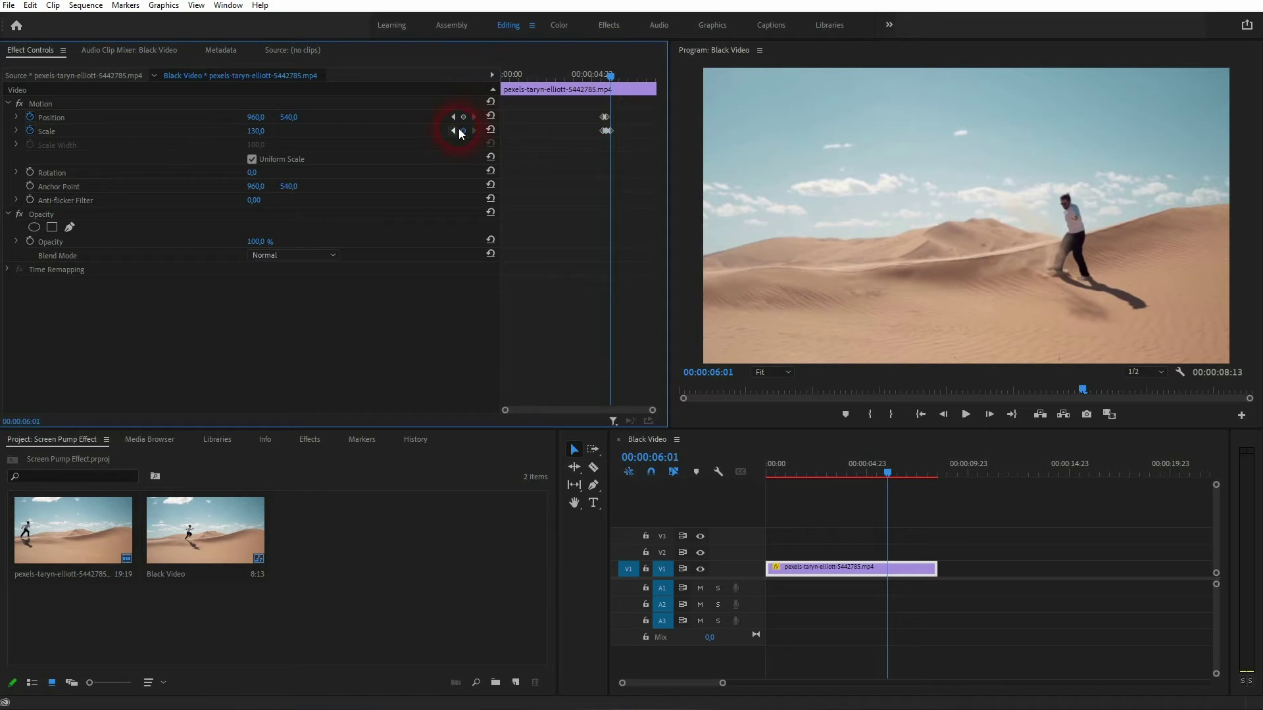
click(465, 117)
click(492, 130)
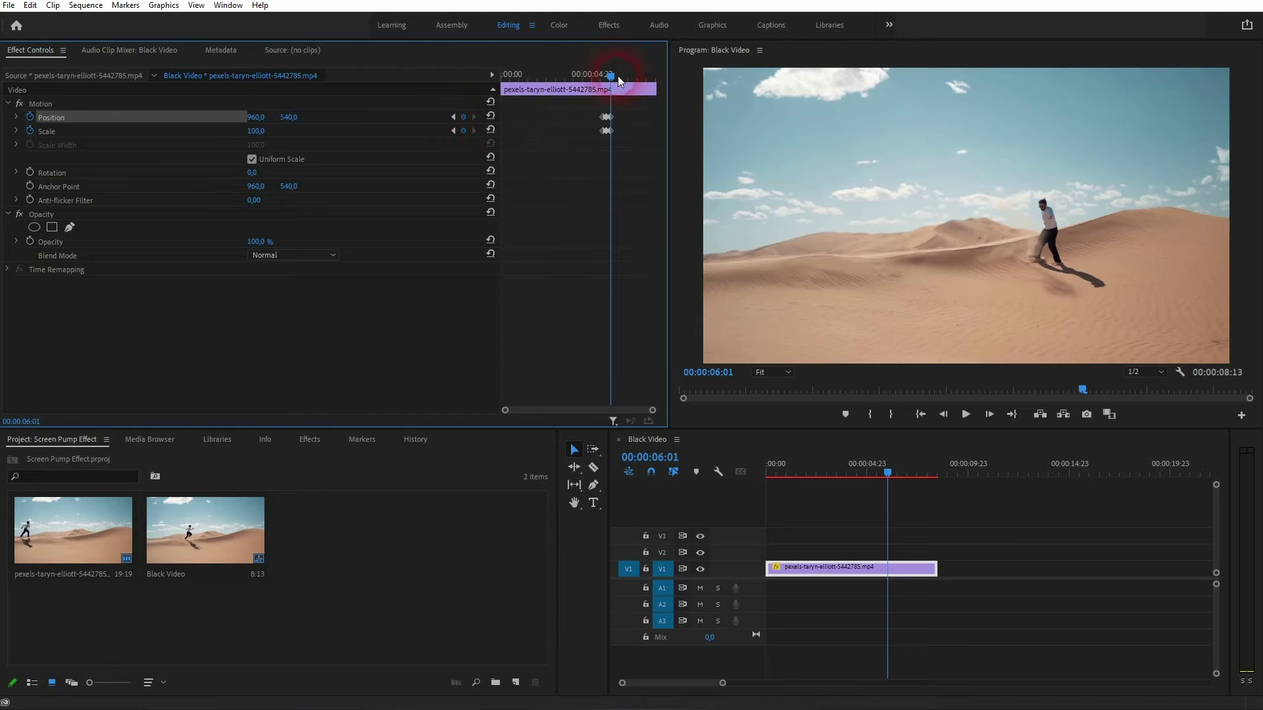
Play back the clip from before the landing to preview the zoom animation.
drag(610, 75, 578, 74)
key(space)
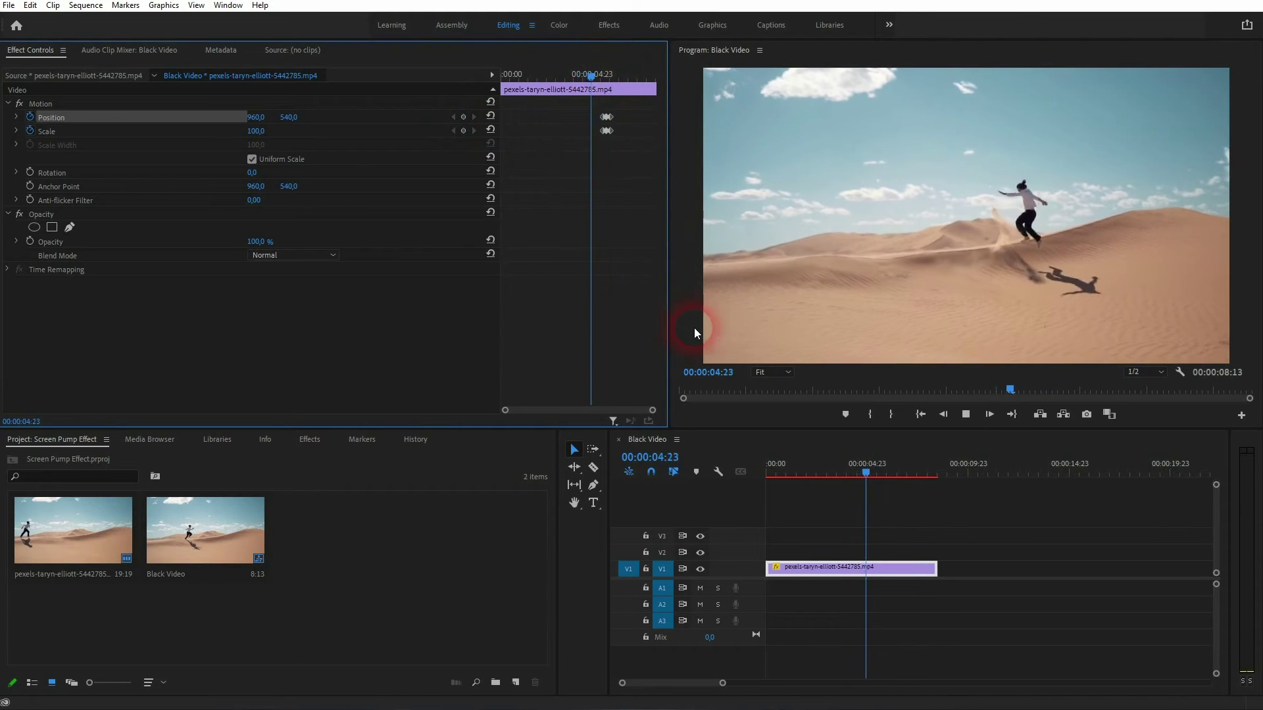
key(space)
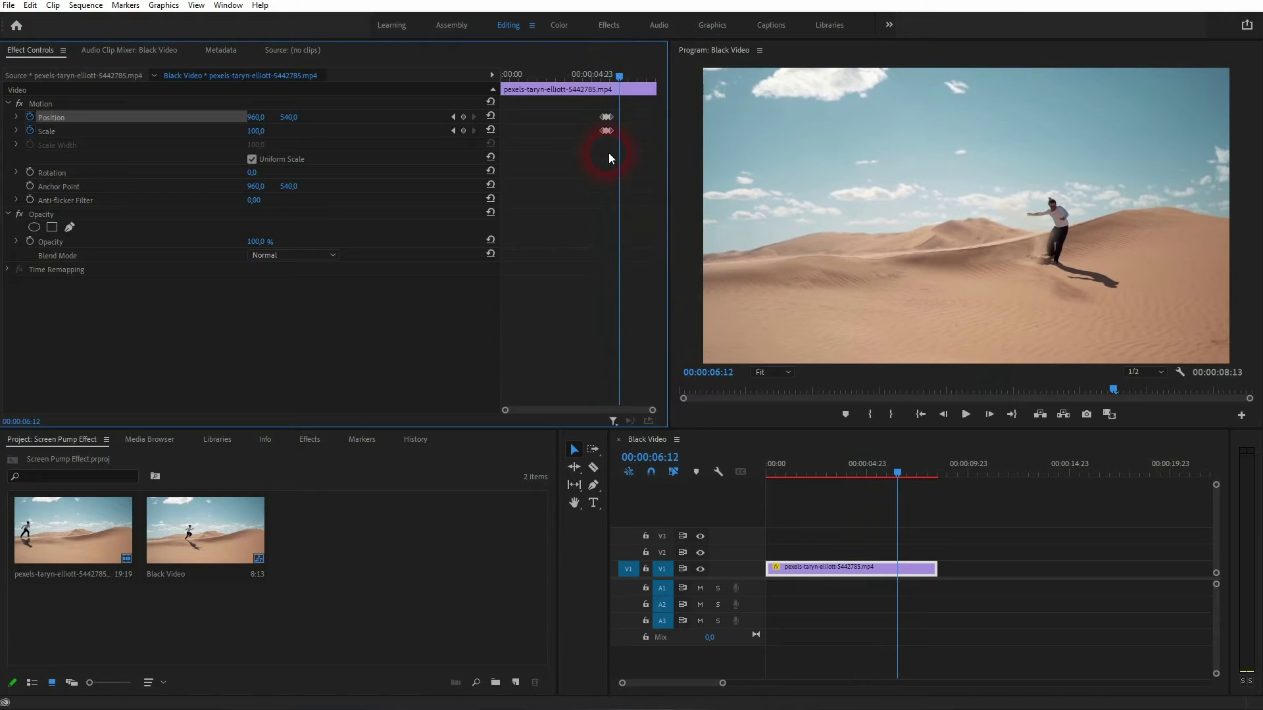
Set the horizontal Position to 814 at the middle keyframe, 00:00:05:20, to reframe the man during the zoom.
drag(510, 413, 605, 412)
click(614, 74)
mouse_move(615, 74)
mouse_down()
mouse_move(597, 75)
mouse_move(622, 81)
mouse_up()
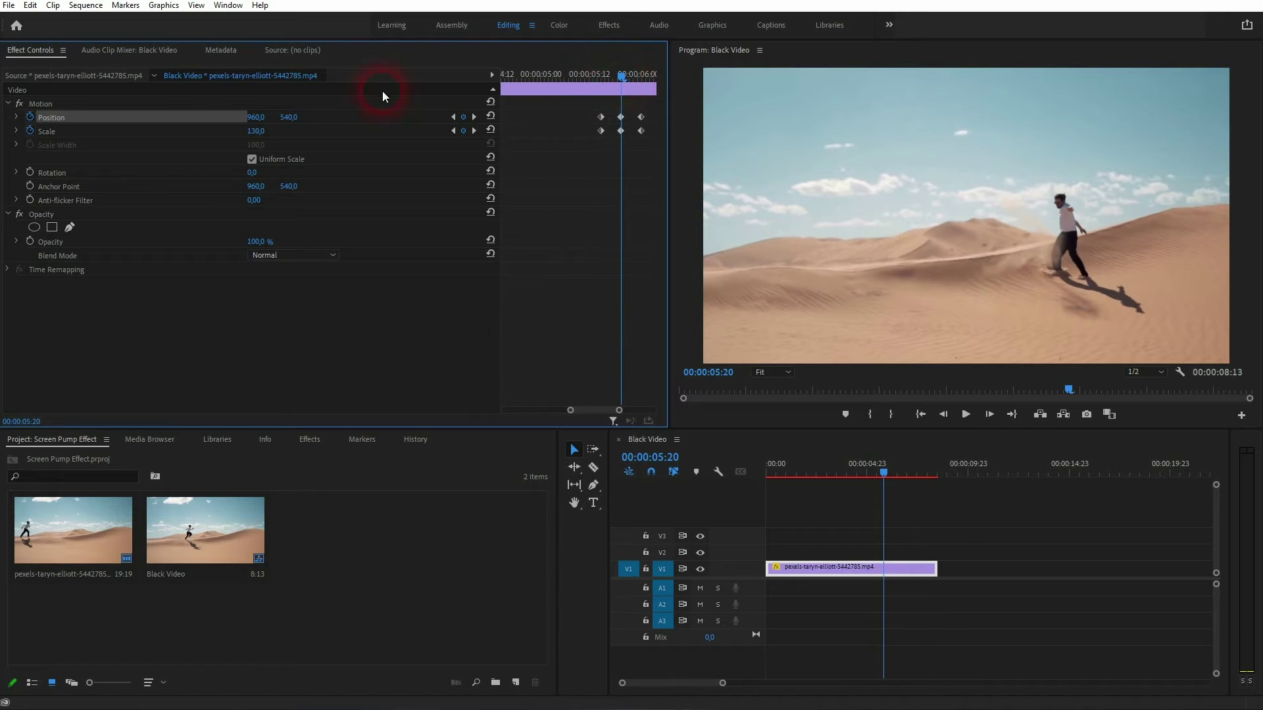
drag(256, 117, 160, 117)
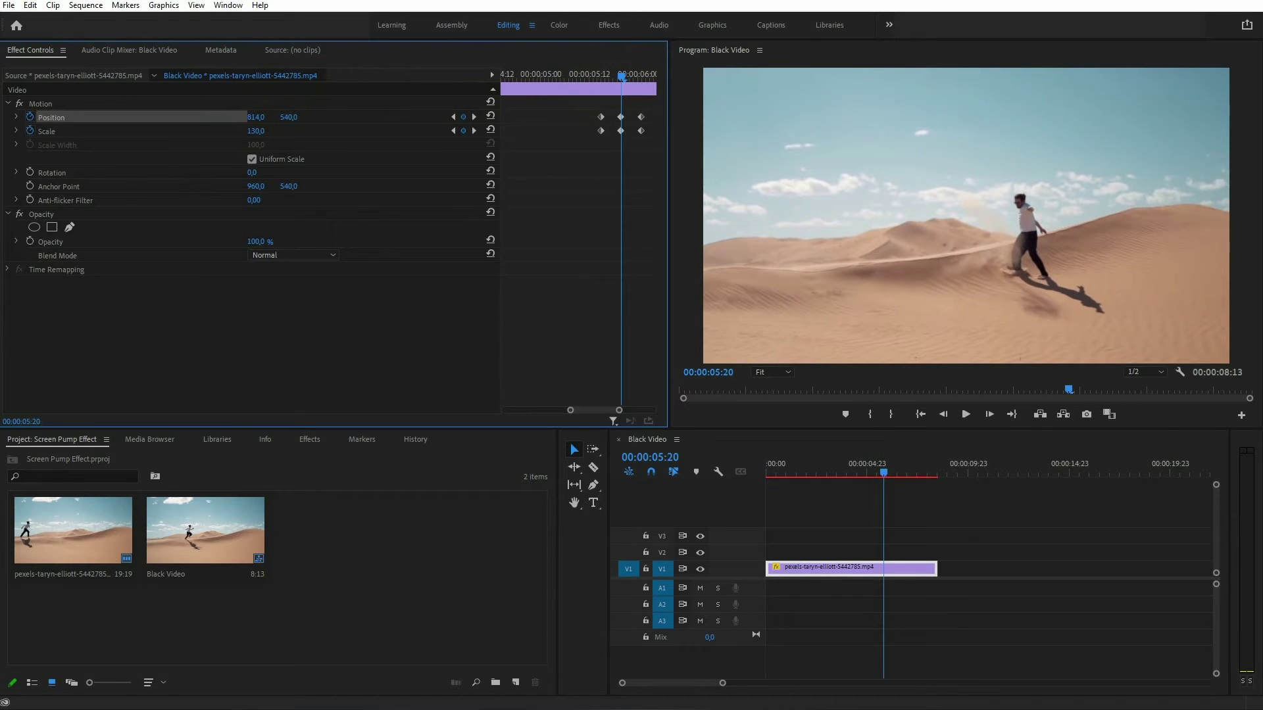
Move the first Position and Scale keyframes to 00:00:05:17 and the last ones to 00:00:05:23.
drag(587, 145, 609, 76)
click(602, 130)
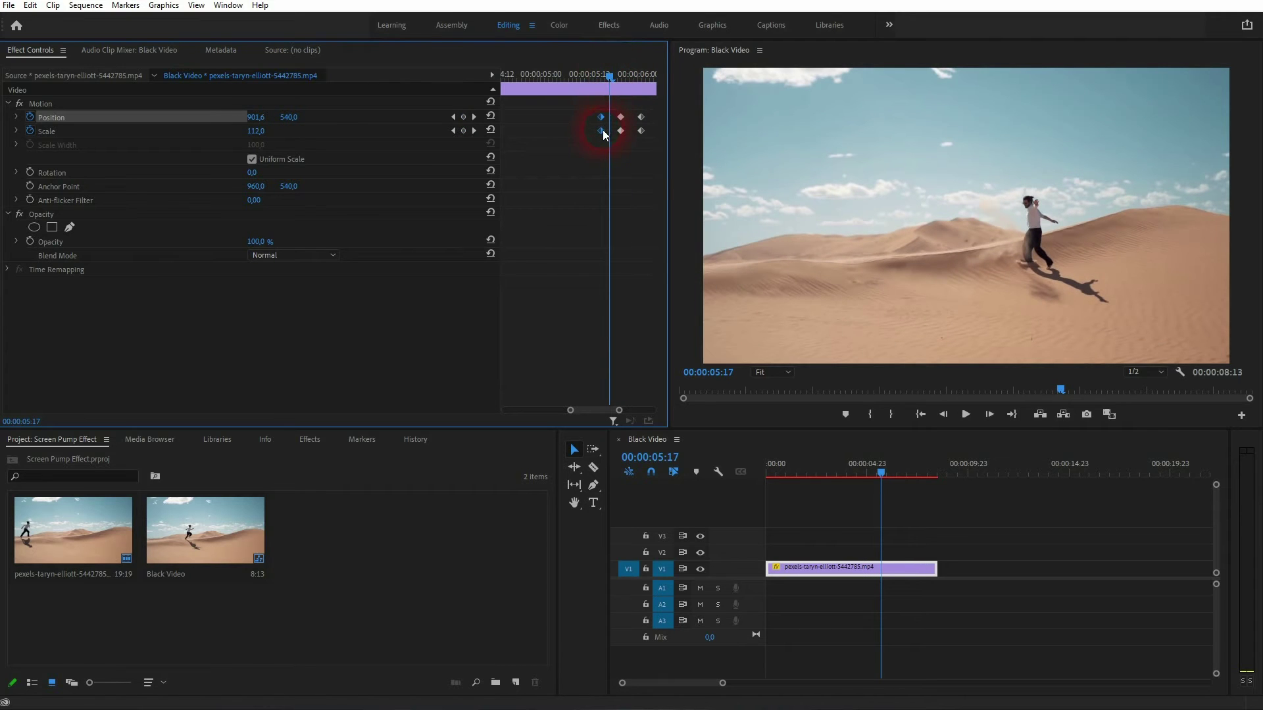
drag(602, 131, 611, 132)
drag(610, 77, 637, 83)
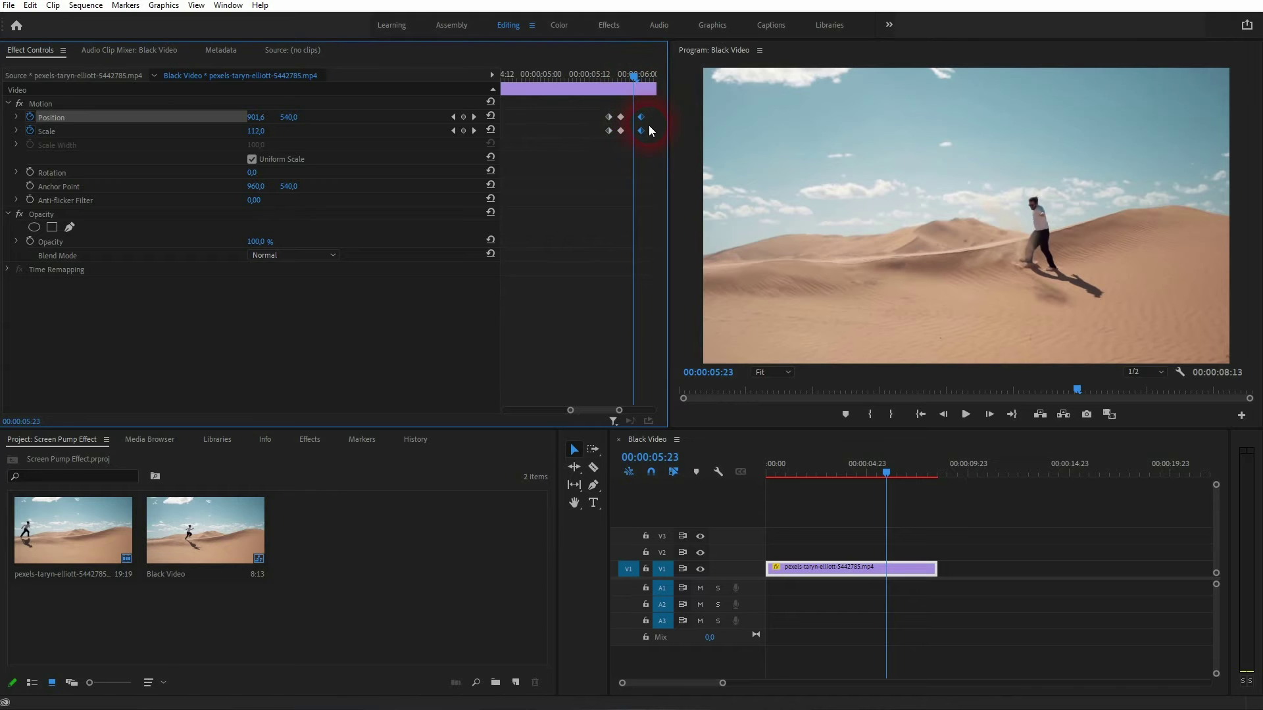
drag(640, 129, 634, 129)
Play back the landing twice to check the shortened zoom timing.
drag(636, 80, 550, 99)
key(space)
click(612, 135)
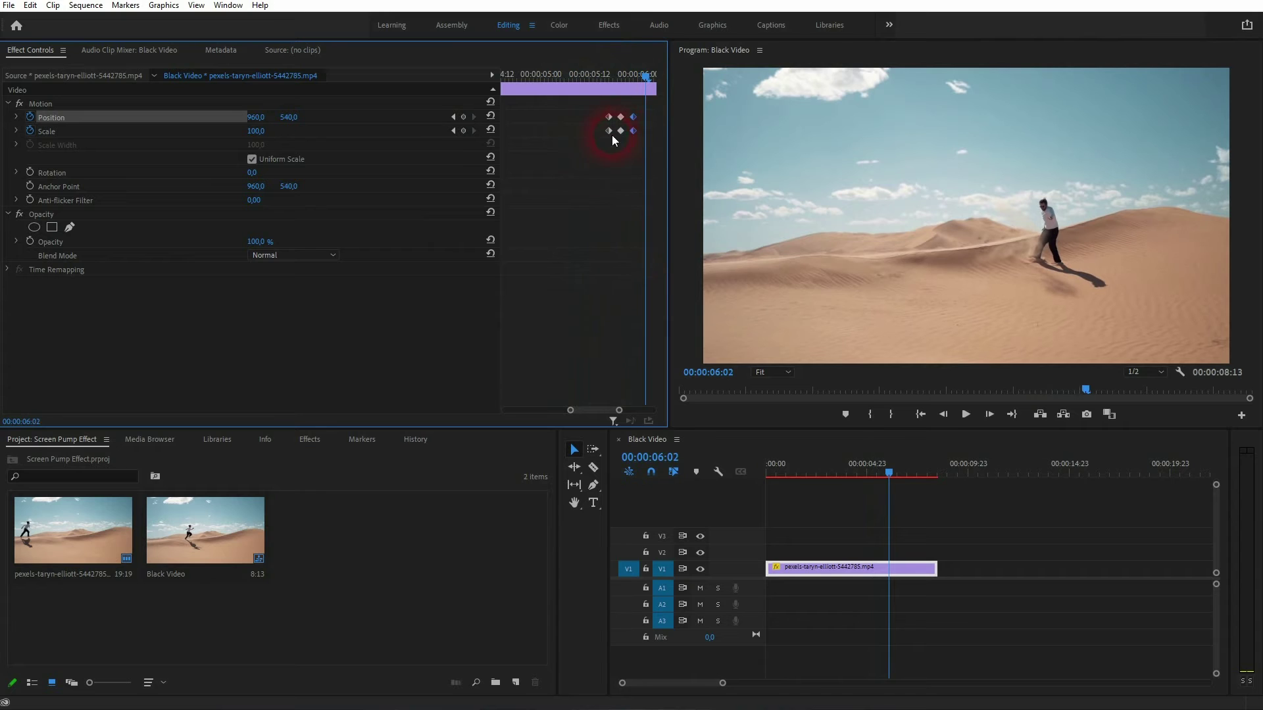
drag(627, 413, 635, 412)
drag(564, 92, 539, 85)
key(space)
click(649, 228)
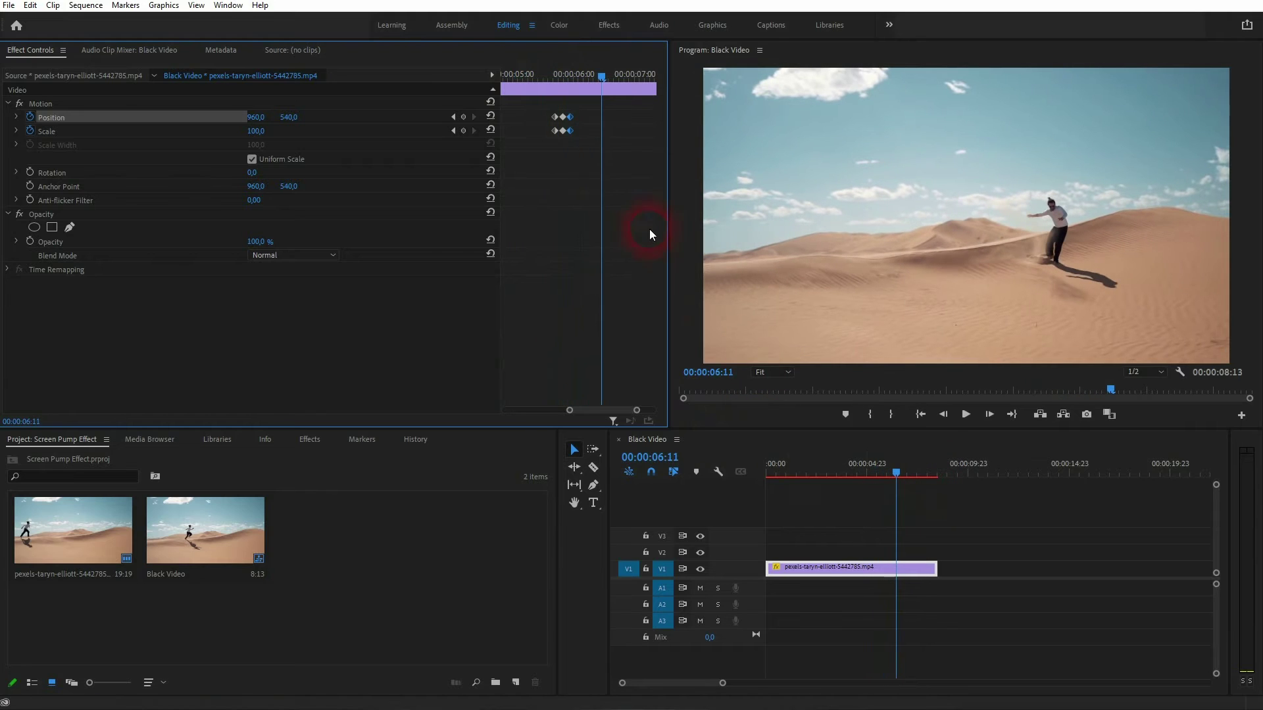
Move the first and last Position and Scale keyframes one frame closer to the middle pair.
drag(602, 74, 552, 77)
drag(641, 408, 628, 417)
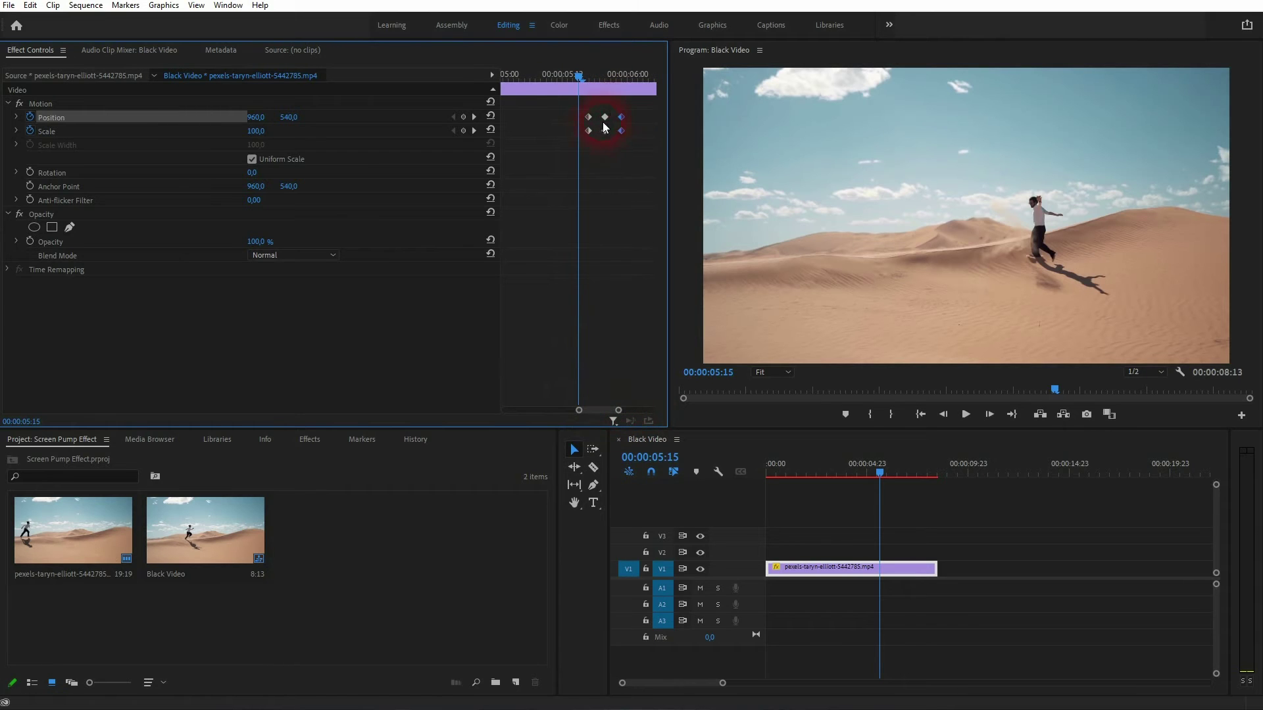
drag(582, 139, 597, 119)
click(634, 113)
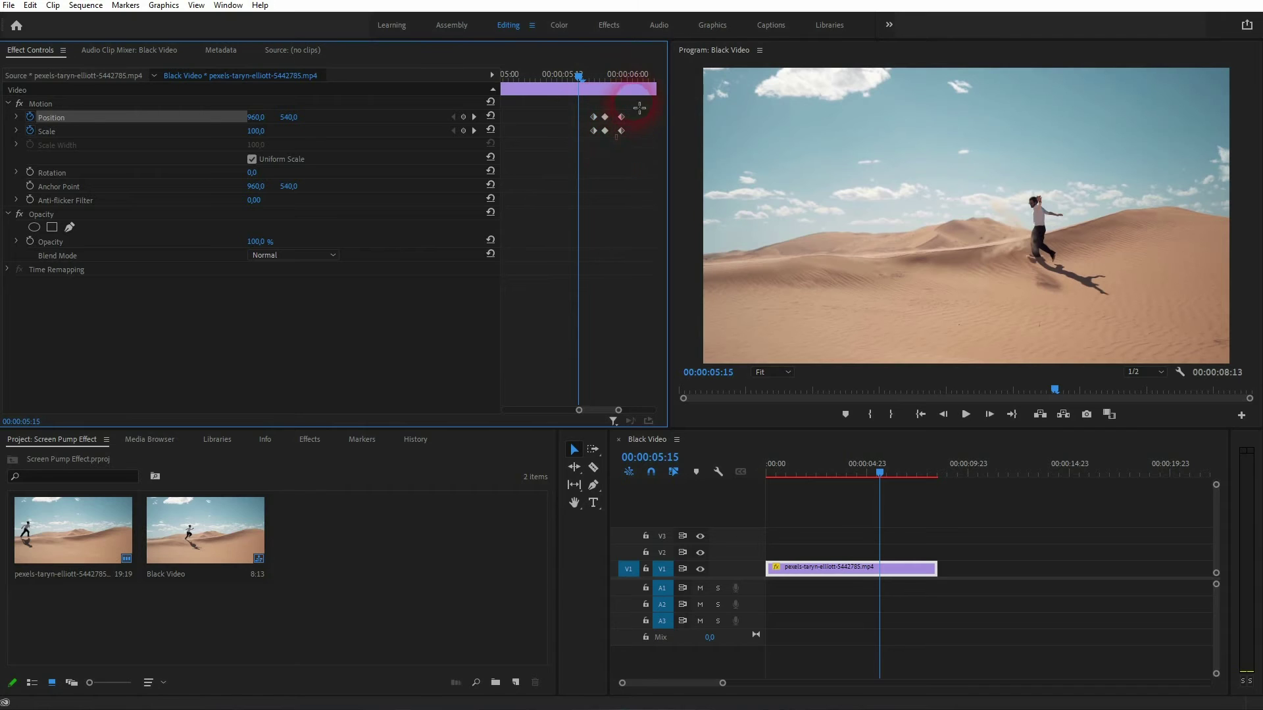
drag(622, 130, 616, 130)
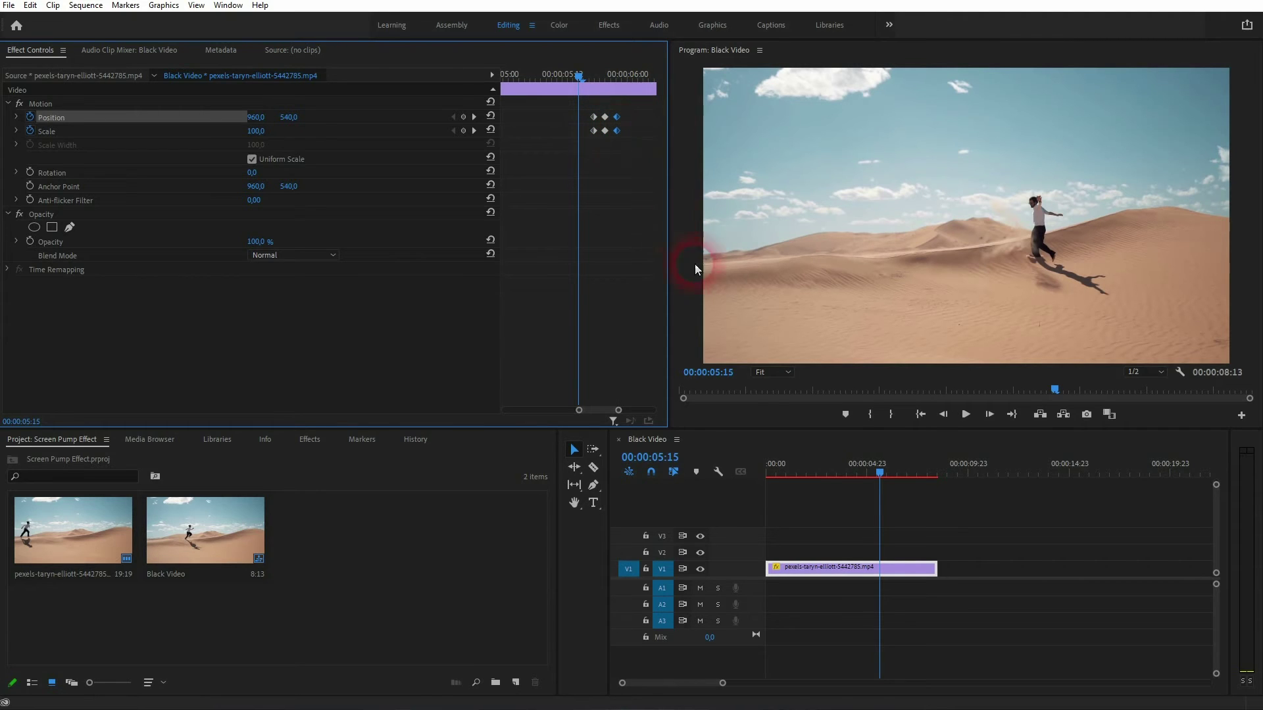
Play back the landing to check the tightened keyframe spacing.
click(531, 77)
key(space)
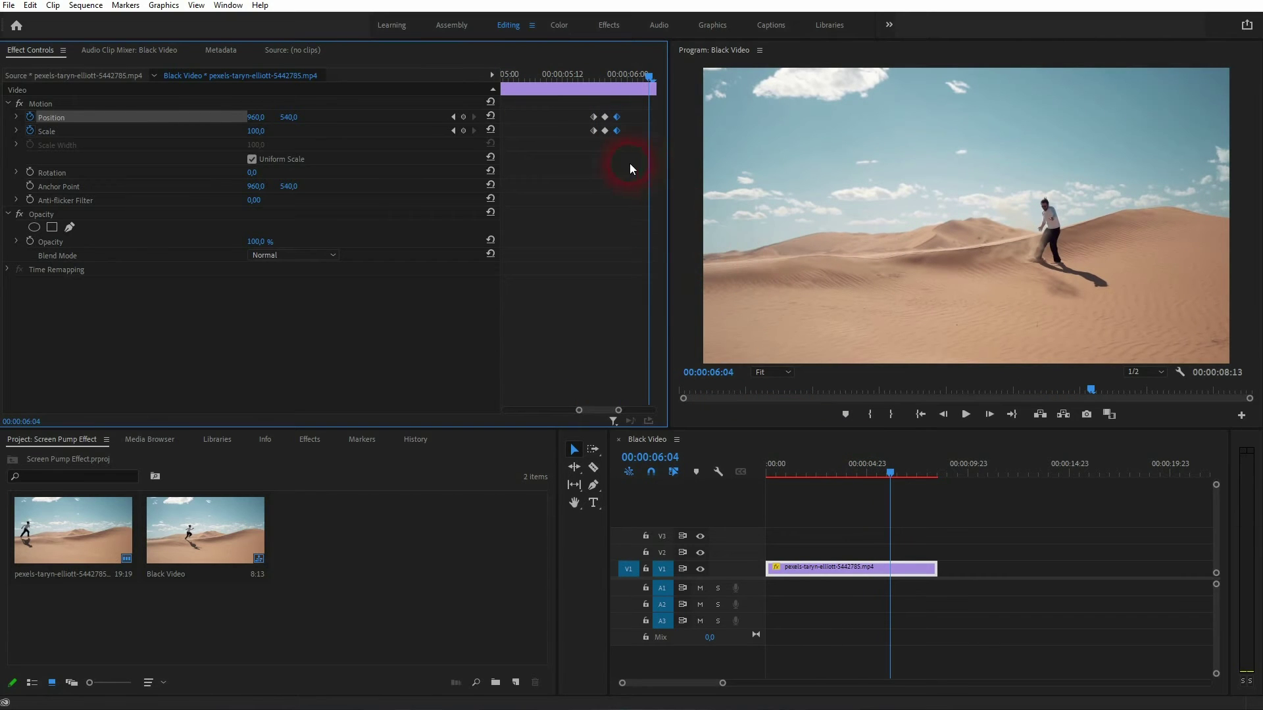
key(alt)
Add Position and Scale keyframes to the clip at 00:00:01:04, during the man's run.
drag(918, 477, 786, 497)
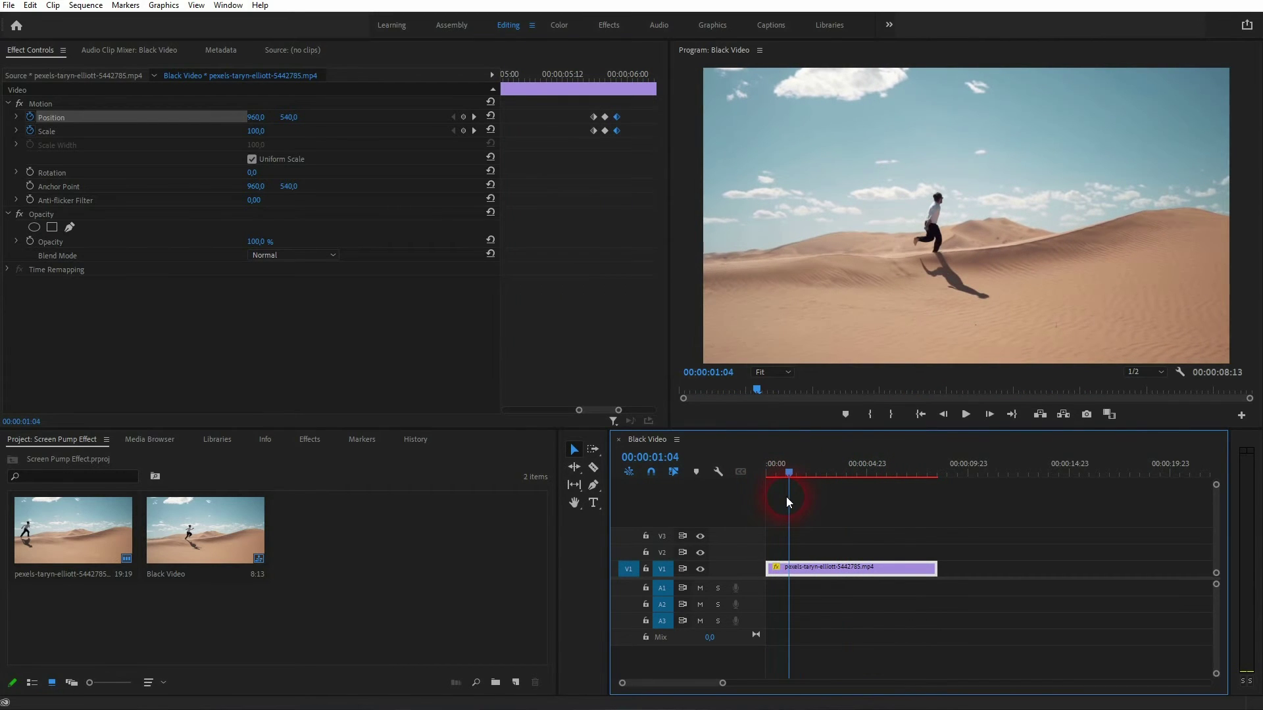
drag(618, 411, 546, 406)
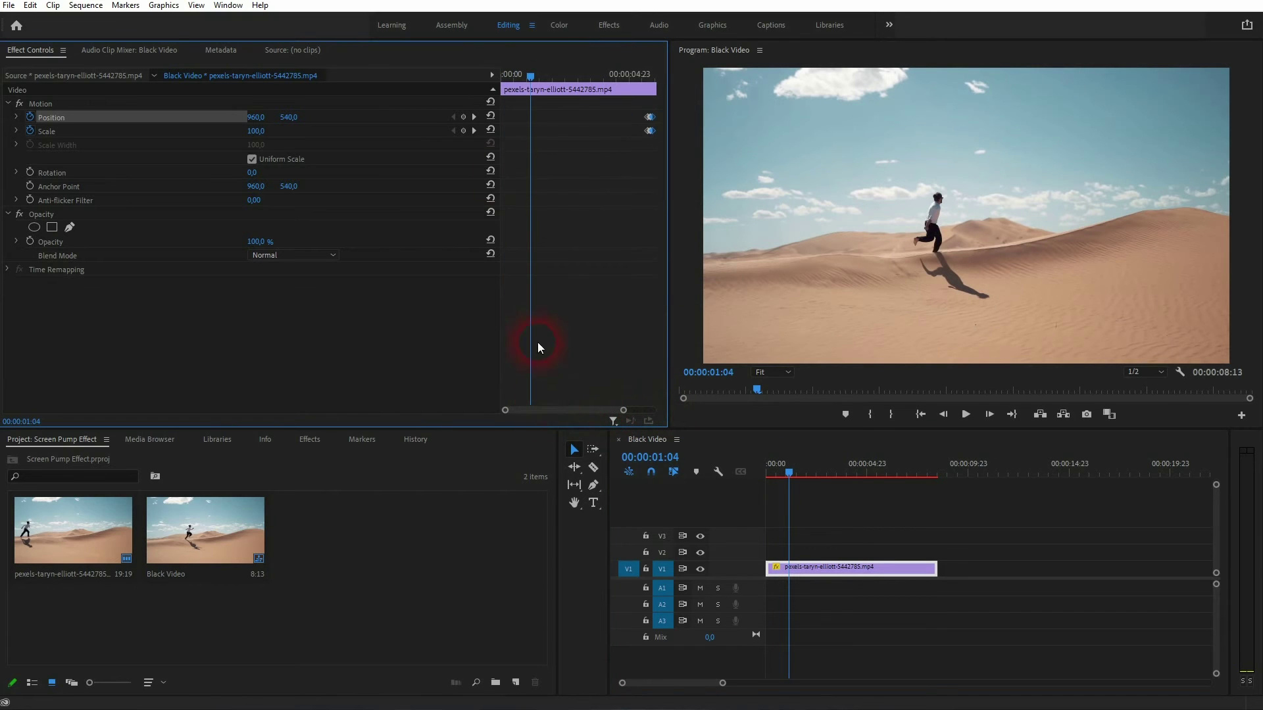
click(463, 118)
click(464, 131)
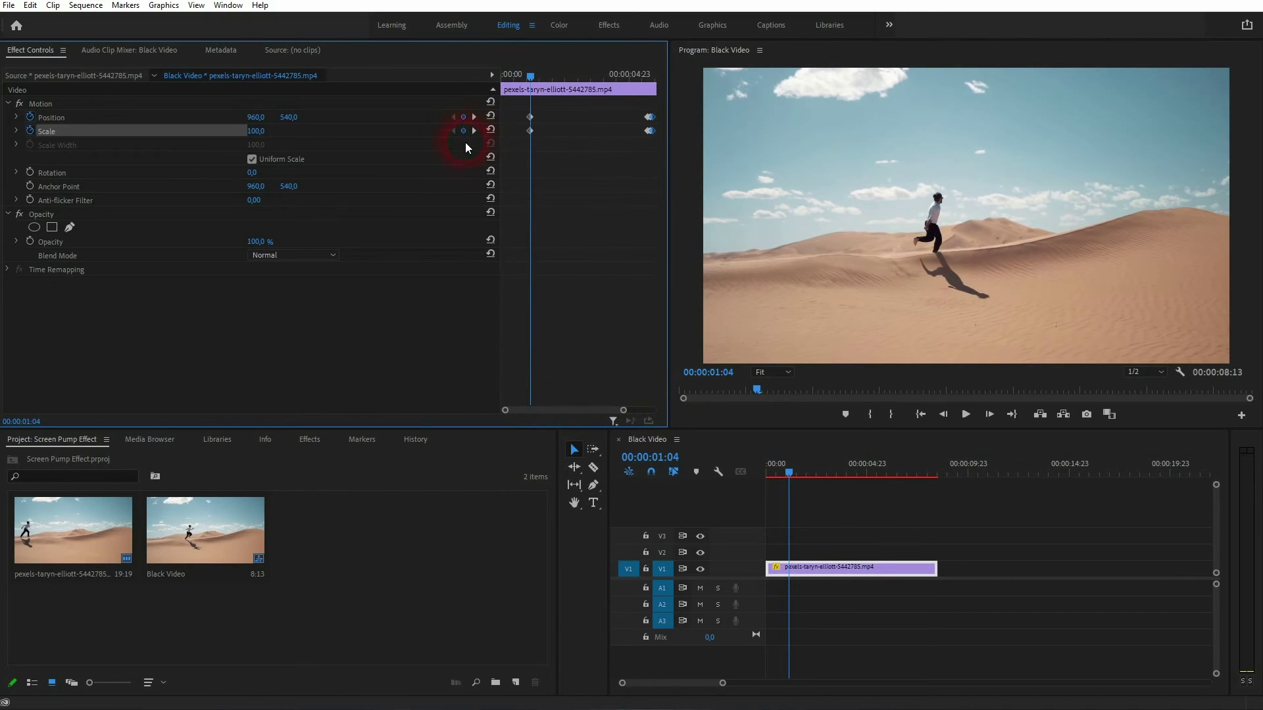
Set Scale to 120 and horizontal Position to 1027 at the 00:00:01:04 keyframes.
click(263, 131)
text(120)
key(Return)
drag(256, 117, 455, 120)
Add Position and Scale keyframes two frames earlier, at 00:00:01:02, and reset both values to their defaults.
key(Left)
key(Left)
click(463, 117)
click(463, 130)
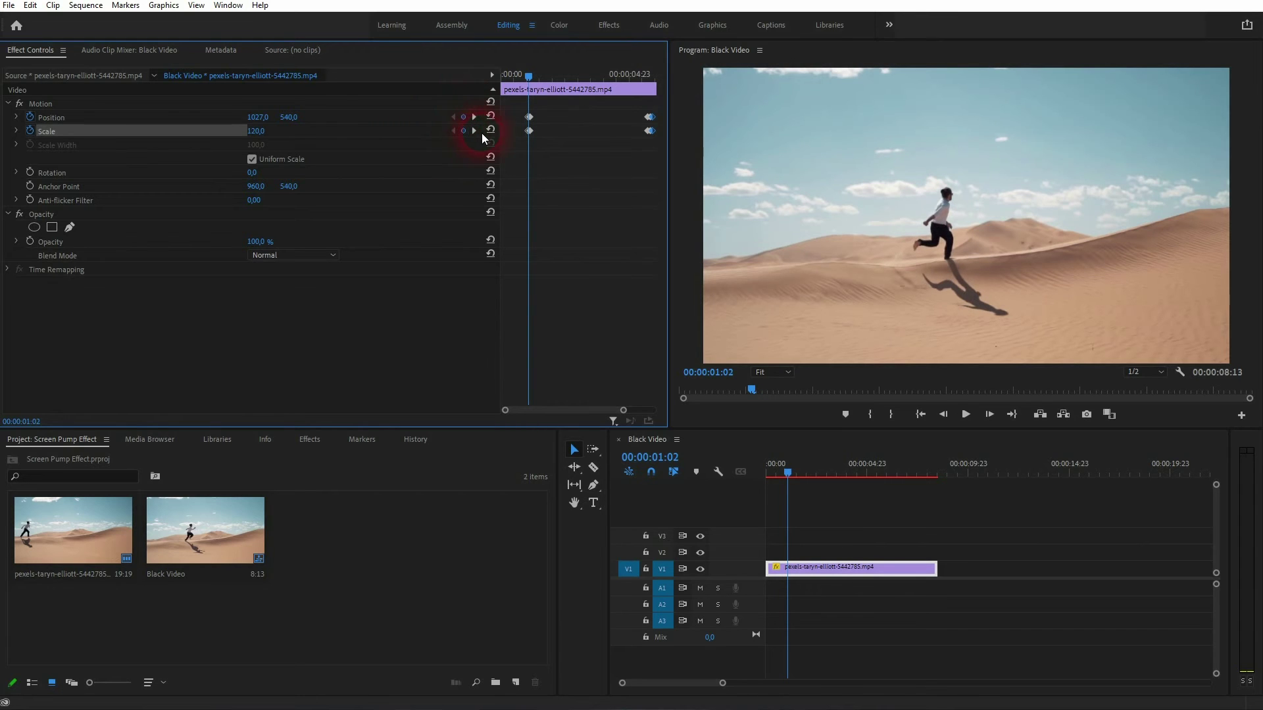
click(490, 129)
click(492, 116)
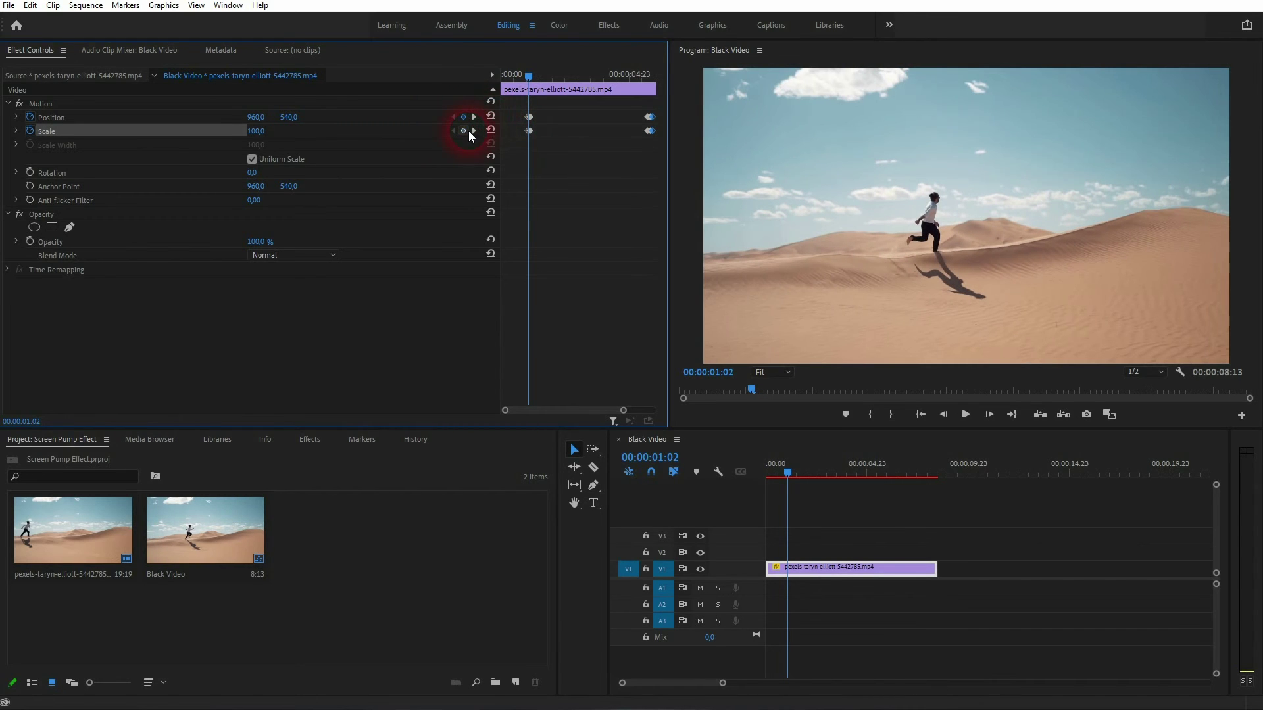
Add Position and Scale keyframes two frames after the 00:00:01:04 peak and reset both values to their defaults.
key(Right)
key(Right)
key(Right)
key(Right)
click(464, 130)
click(463, 117)
click(492, 117)
click(490, 129)
Play back the new running zoom and stop at the next footstep, at 00:00:02:11.
click(518, 74)
key(space)
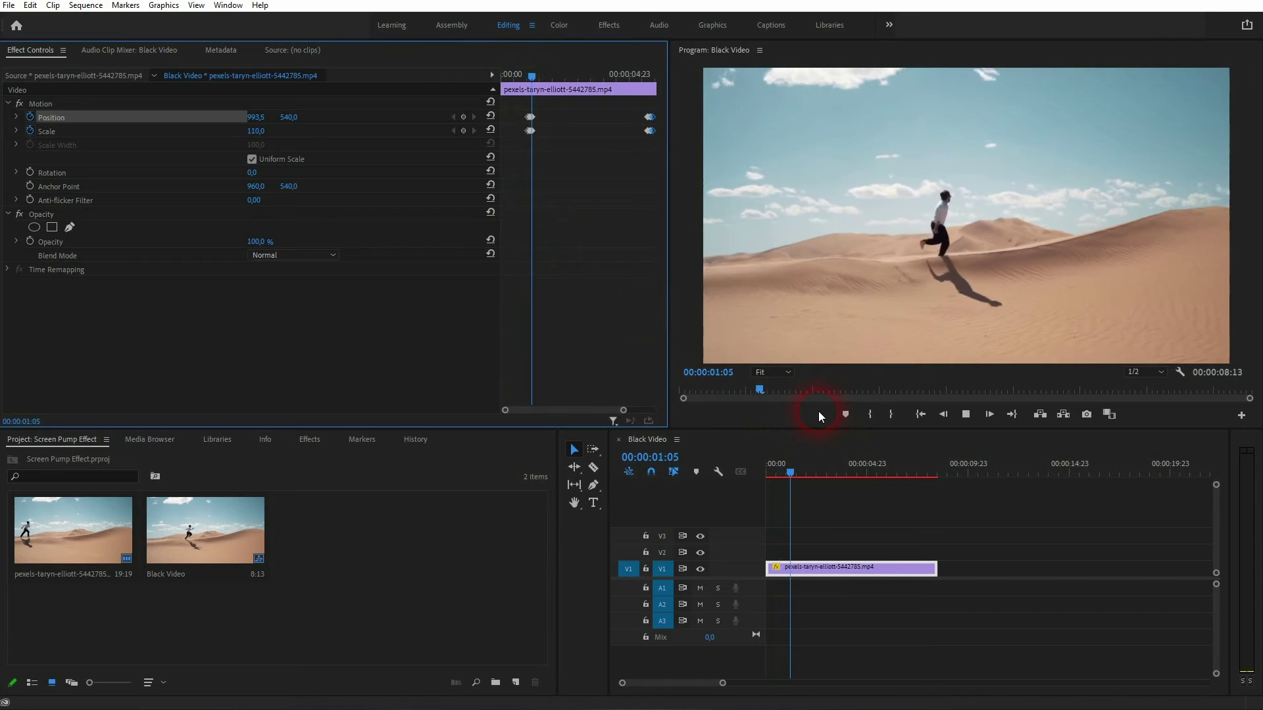
key(space)
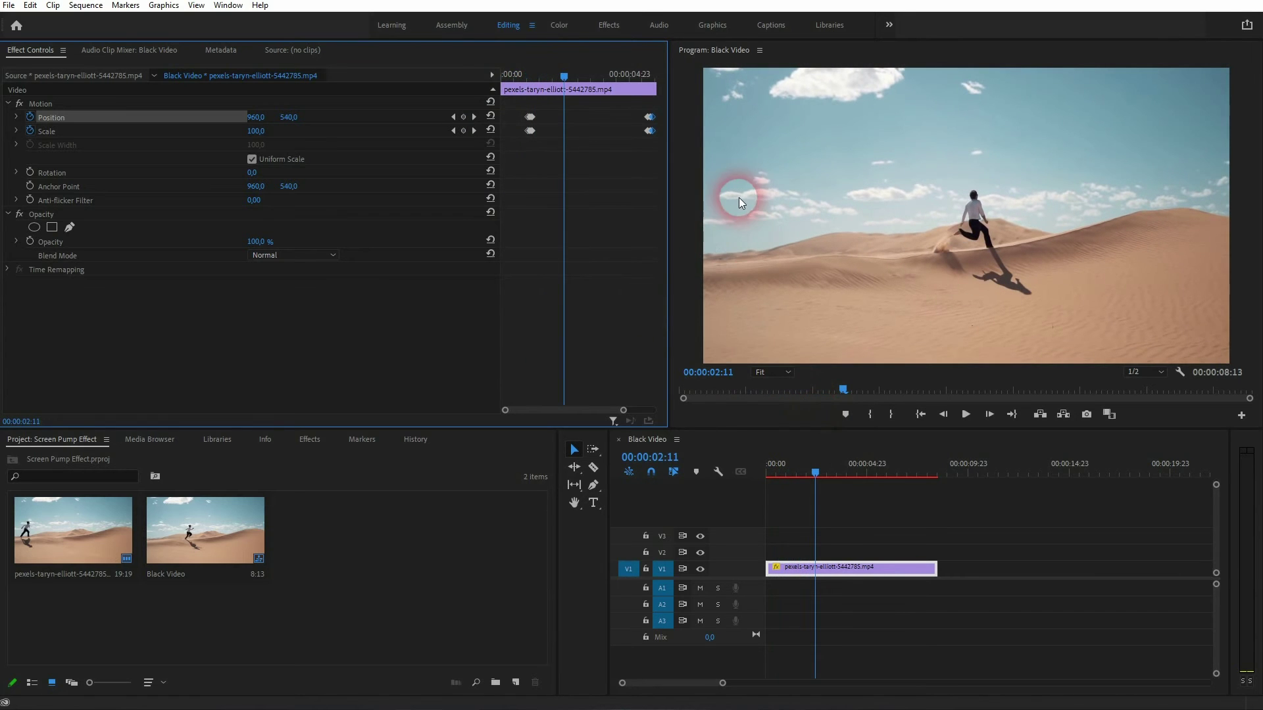
Add Position and Scale keyframes at 00:00:02:11, with Scale at 120 and horizontal Position at 904.
click(463, 117)
click(463, 131)
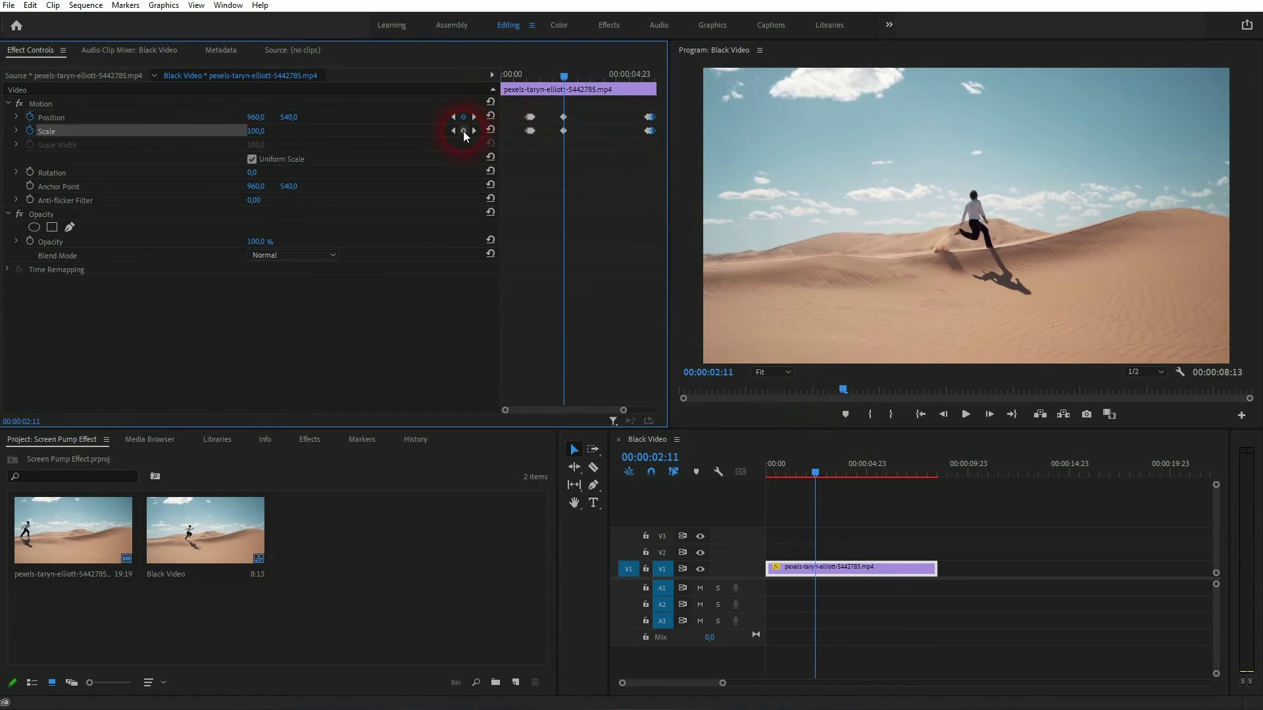
click(258, 131)
text(120)
drag(268, 118, 254, 119)
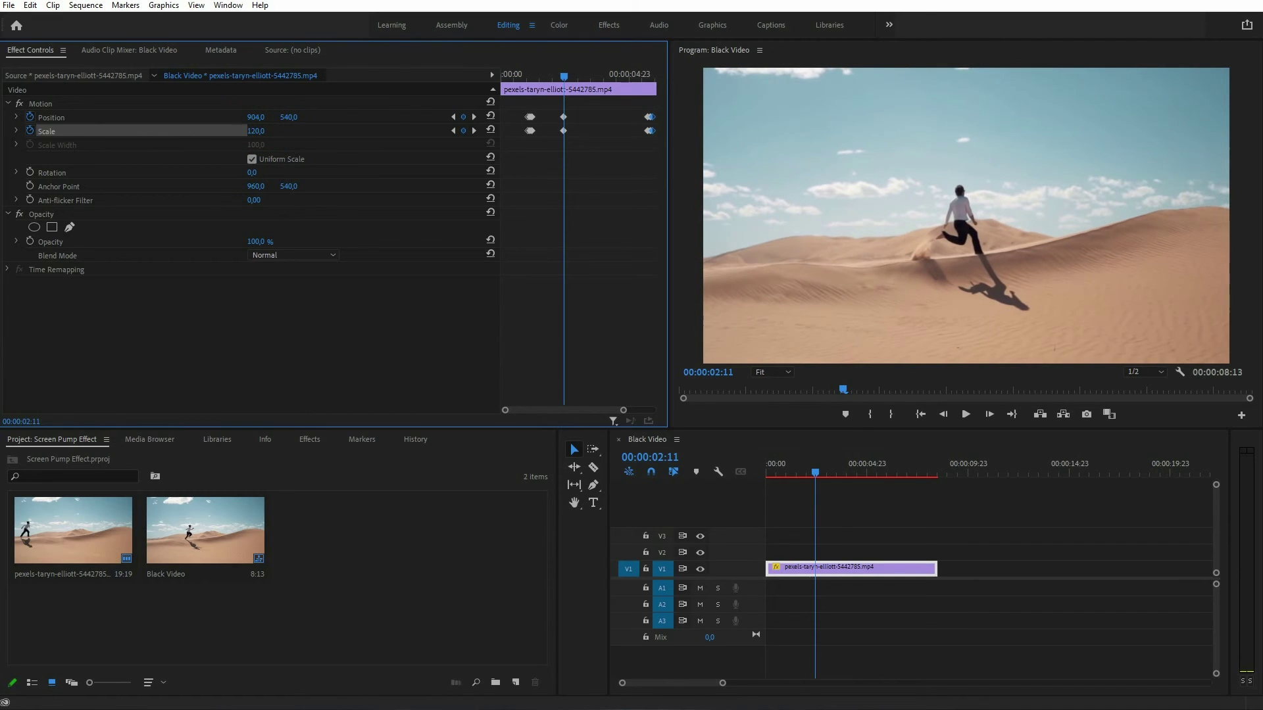
Add Position and Scale keyframes two frames earlier, at 00:00:02:09, and reset them to 960 and 100.
key(Left)
key(Left)
click(463, 117)
click(463, 130)
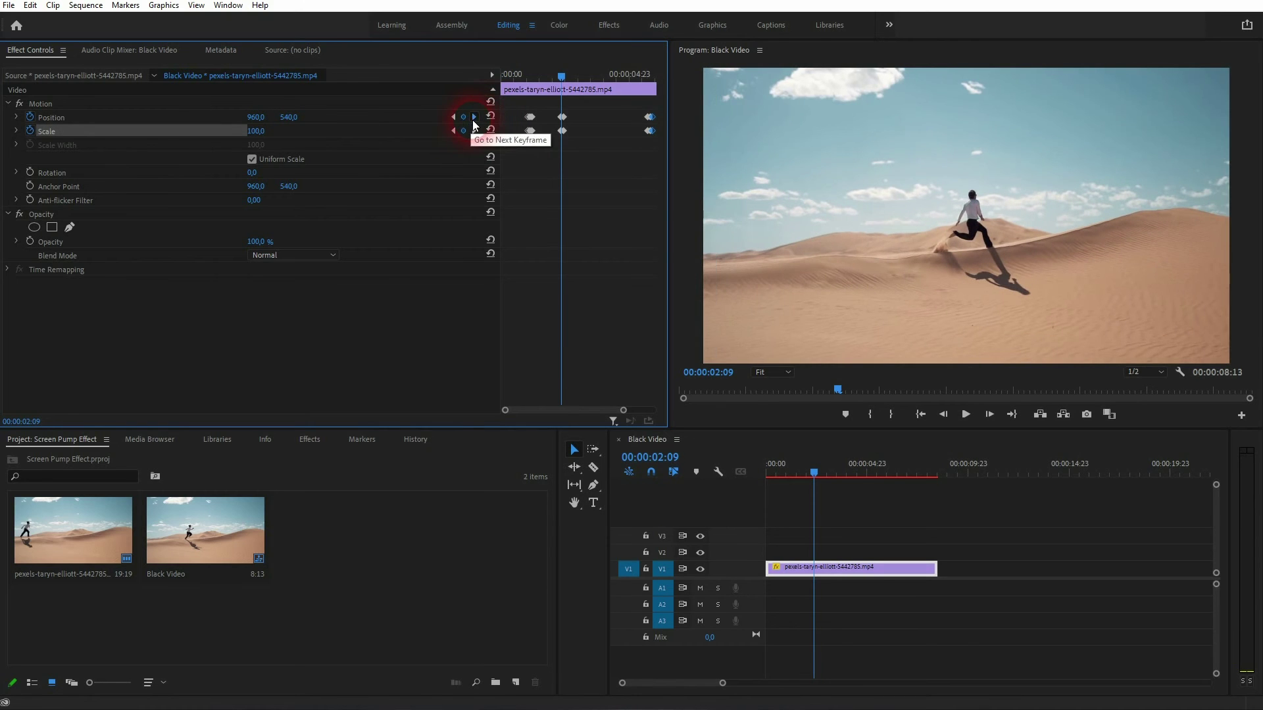
Add Position and Scale keyframes two frames after the 00:00:02:11 peak and reset both values to their defaults.
click(474, 118)
key(Right)
key(Right)
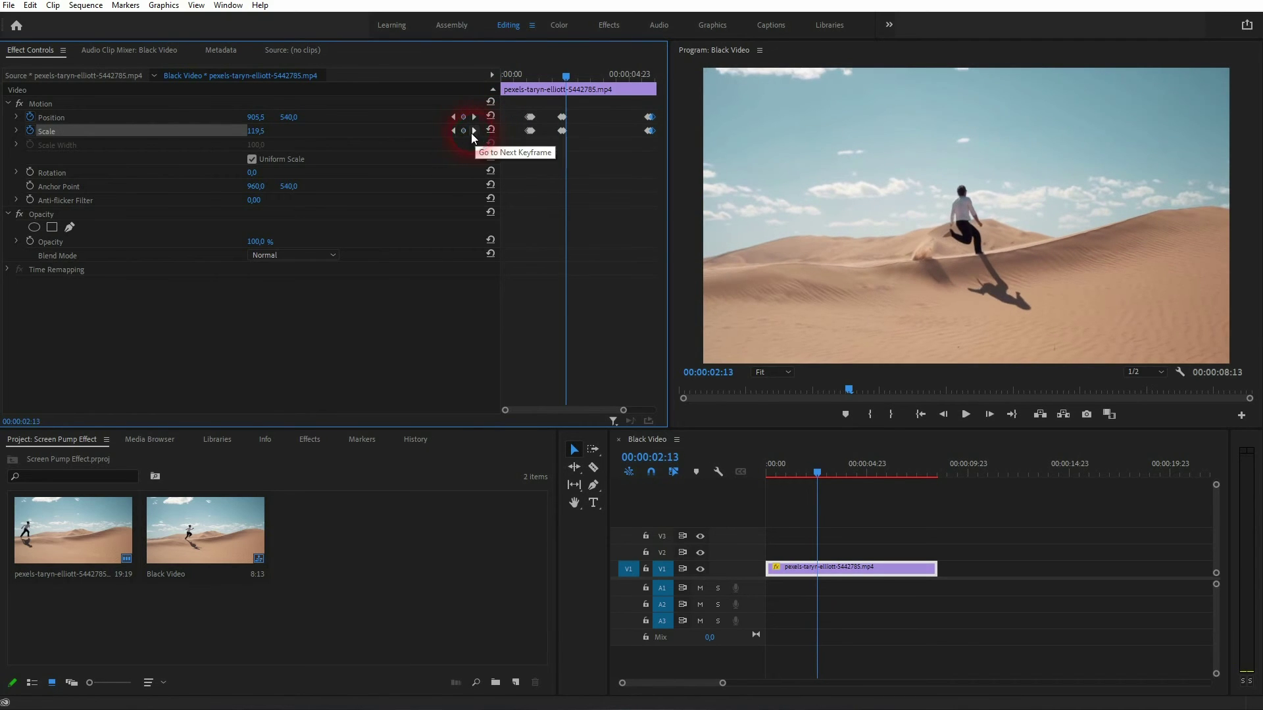
click(463, 119)
click(487, 117)
Play back the clip from near its start to review the zooms, and park the playhead at the next footstep, 00:00:05:10.
drag(566, 76, 520, 74)
key(space)
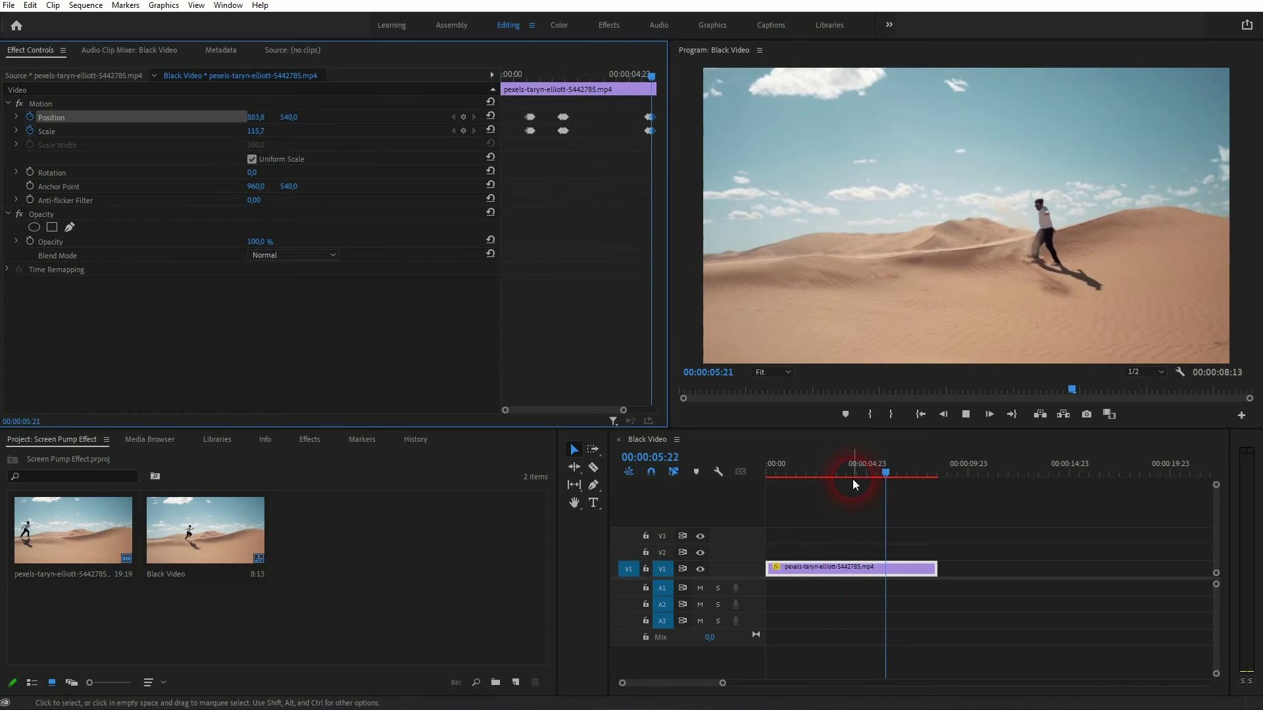
click(702, 245)
mouse_move(628, 81)
mouse_down()
mouse_move(617, 75)
mouse_move(641, 80)
mouse_up()
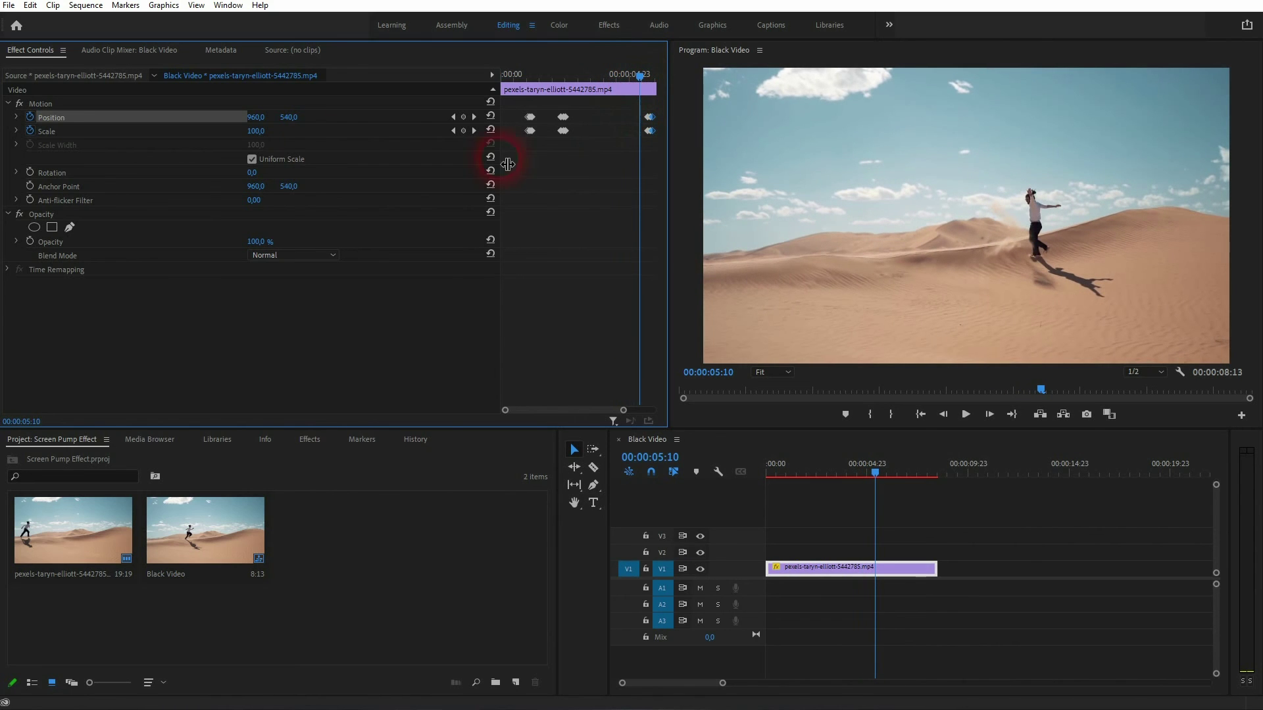
Add Position and Scale keyframes at 00:00:05:10, with Scale at 120 and horizontal Position at 908.
click(463, 117)
click(463, 130)
click(258, 130)
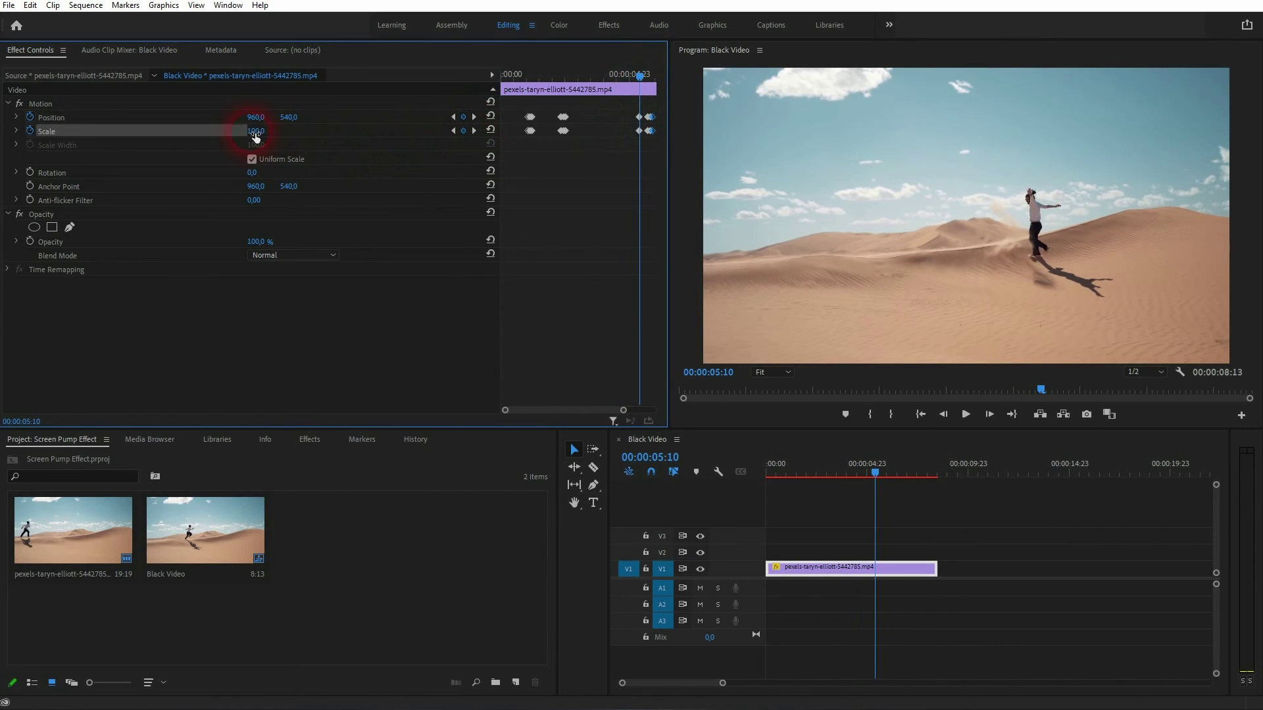
text(120)
key(Return)
drag(255, 117, 222, 117)
Add Position and Scale keyframes two frames before and two frames after the 00:00:05:10 peak, resetting them to the default values.
key(Left)
key(Left)
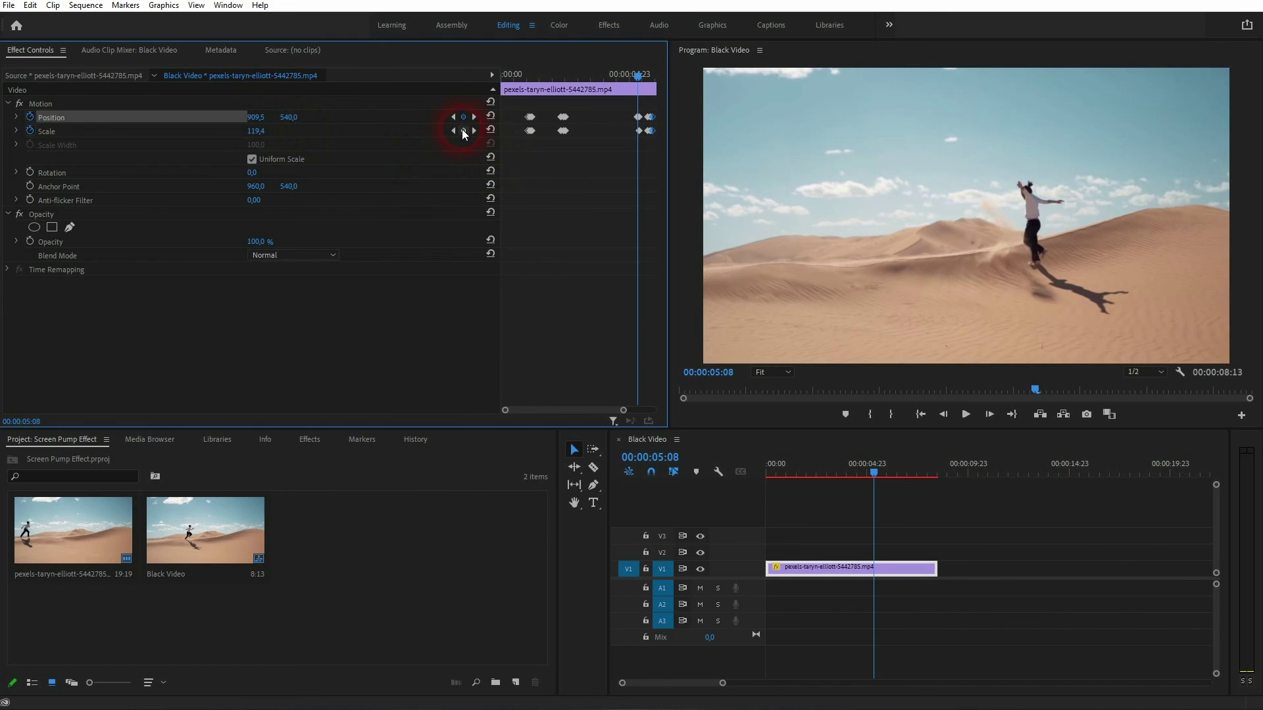
click(475, 116)
key(Right)
key(Right)
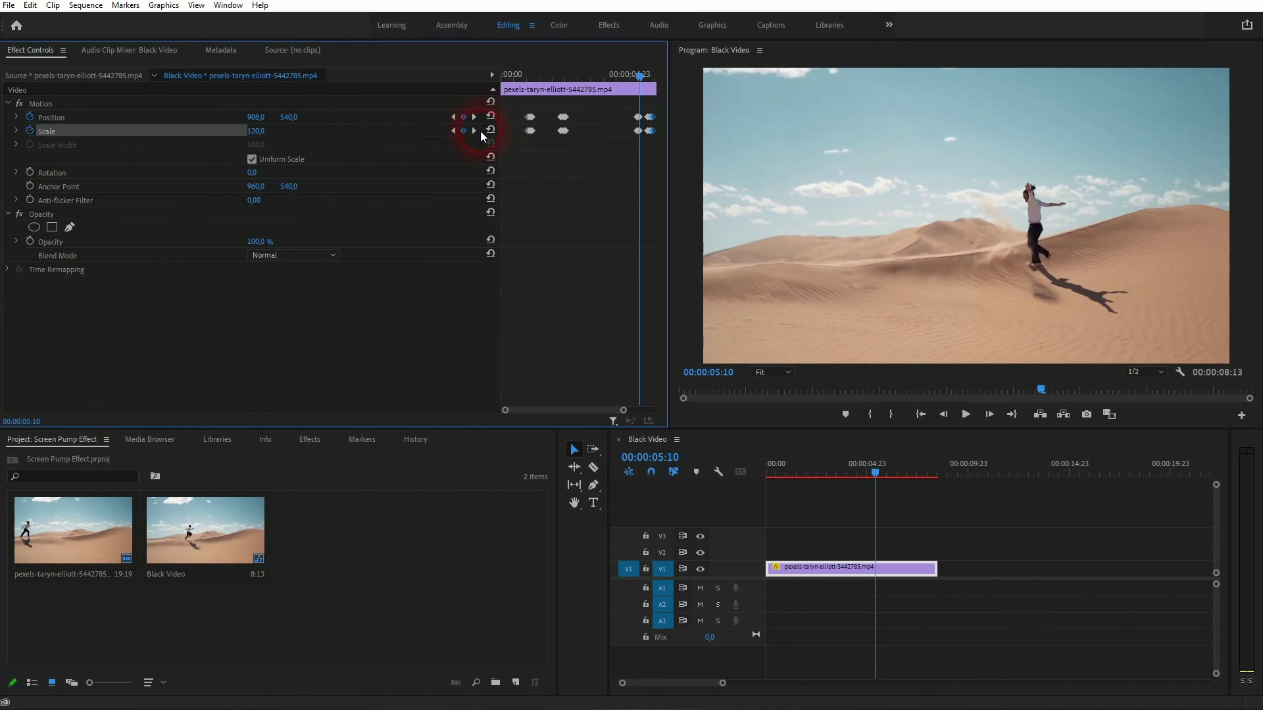
click(490, 117)
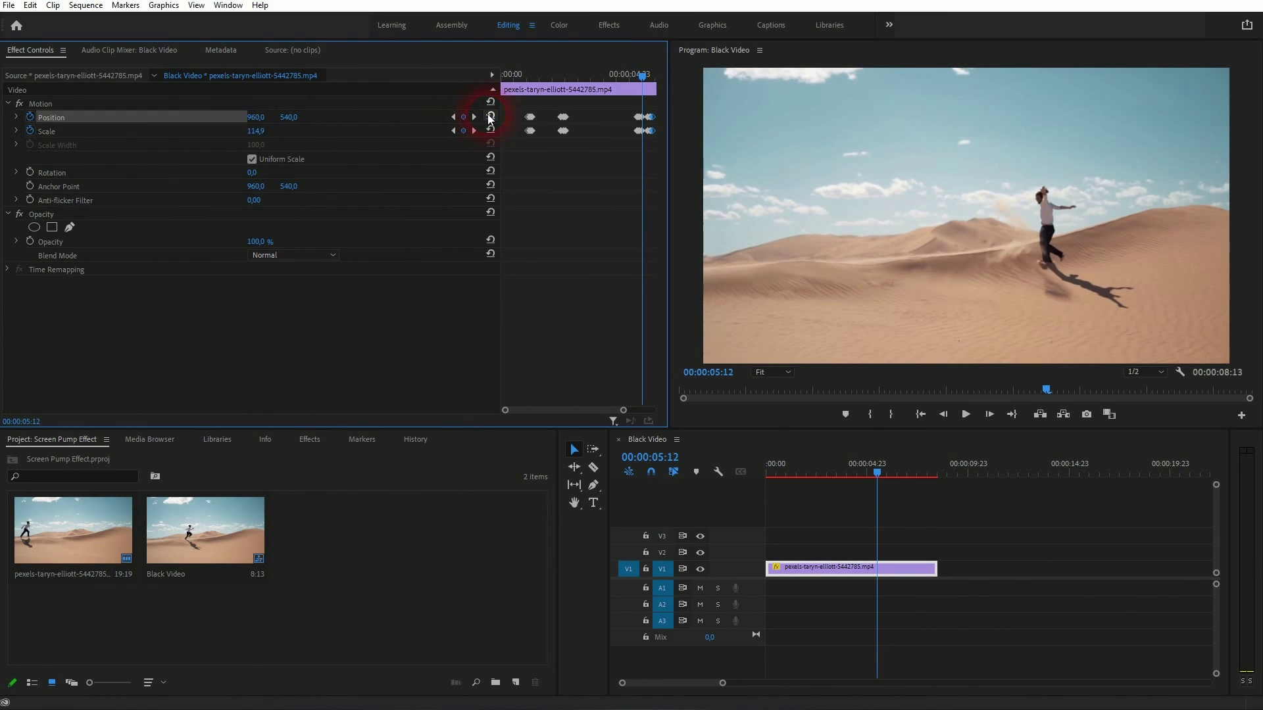
click(490, 130)
Play back the clip from near its start to review all the zooms, and move the playhead to 00:00:07:21.
click(516, 77)
key(space)
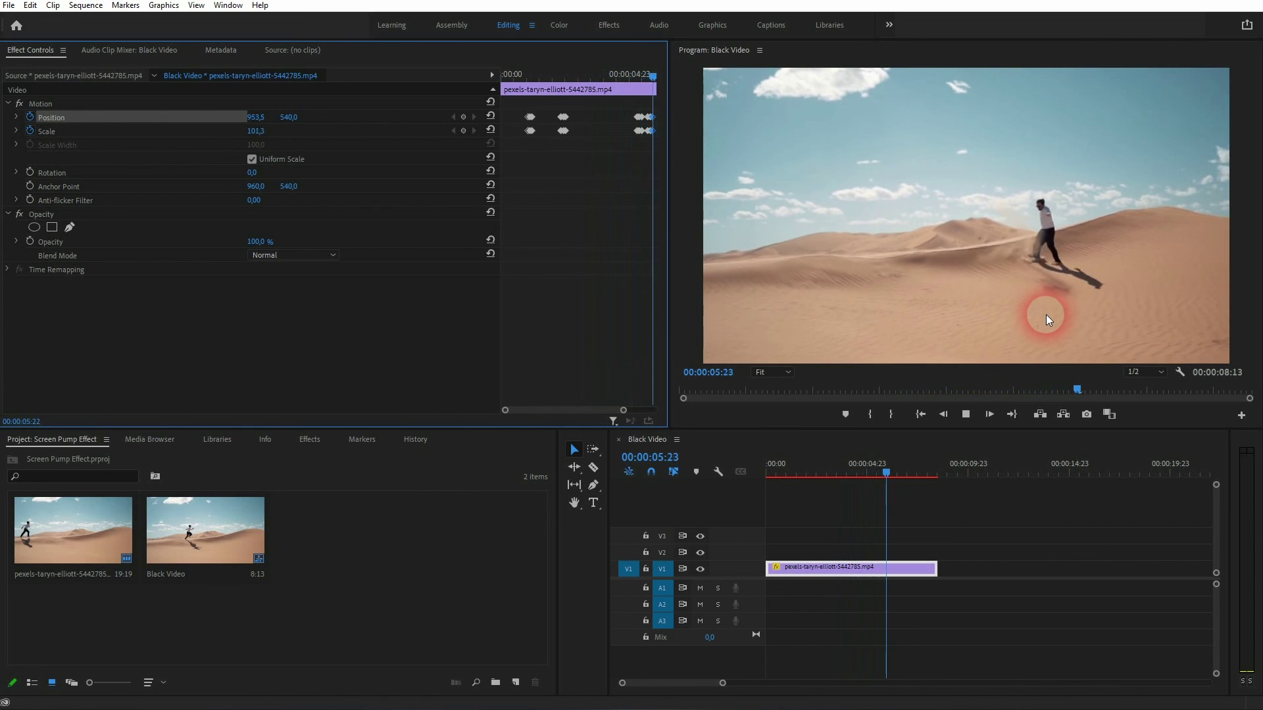
click(924, 473)
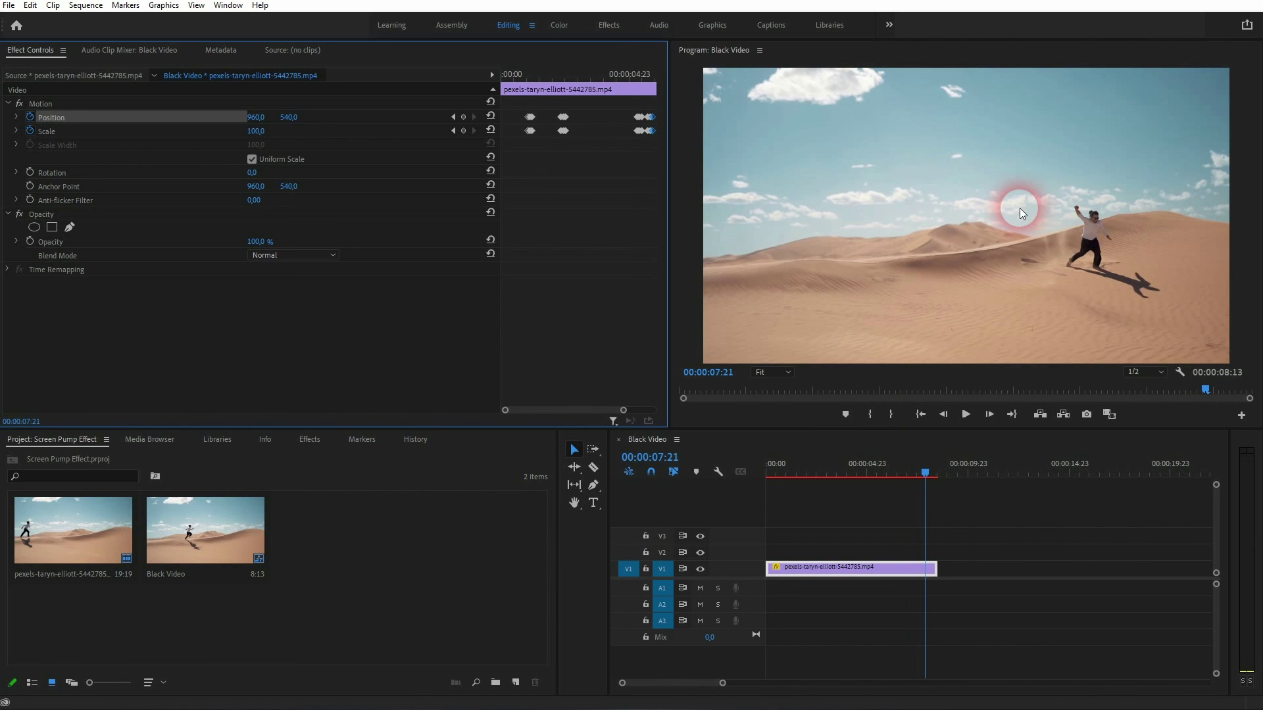